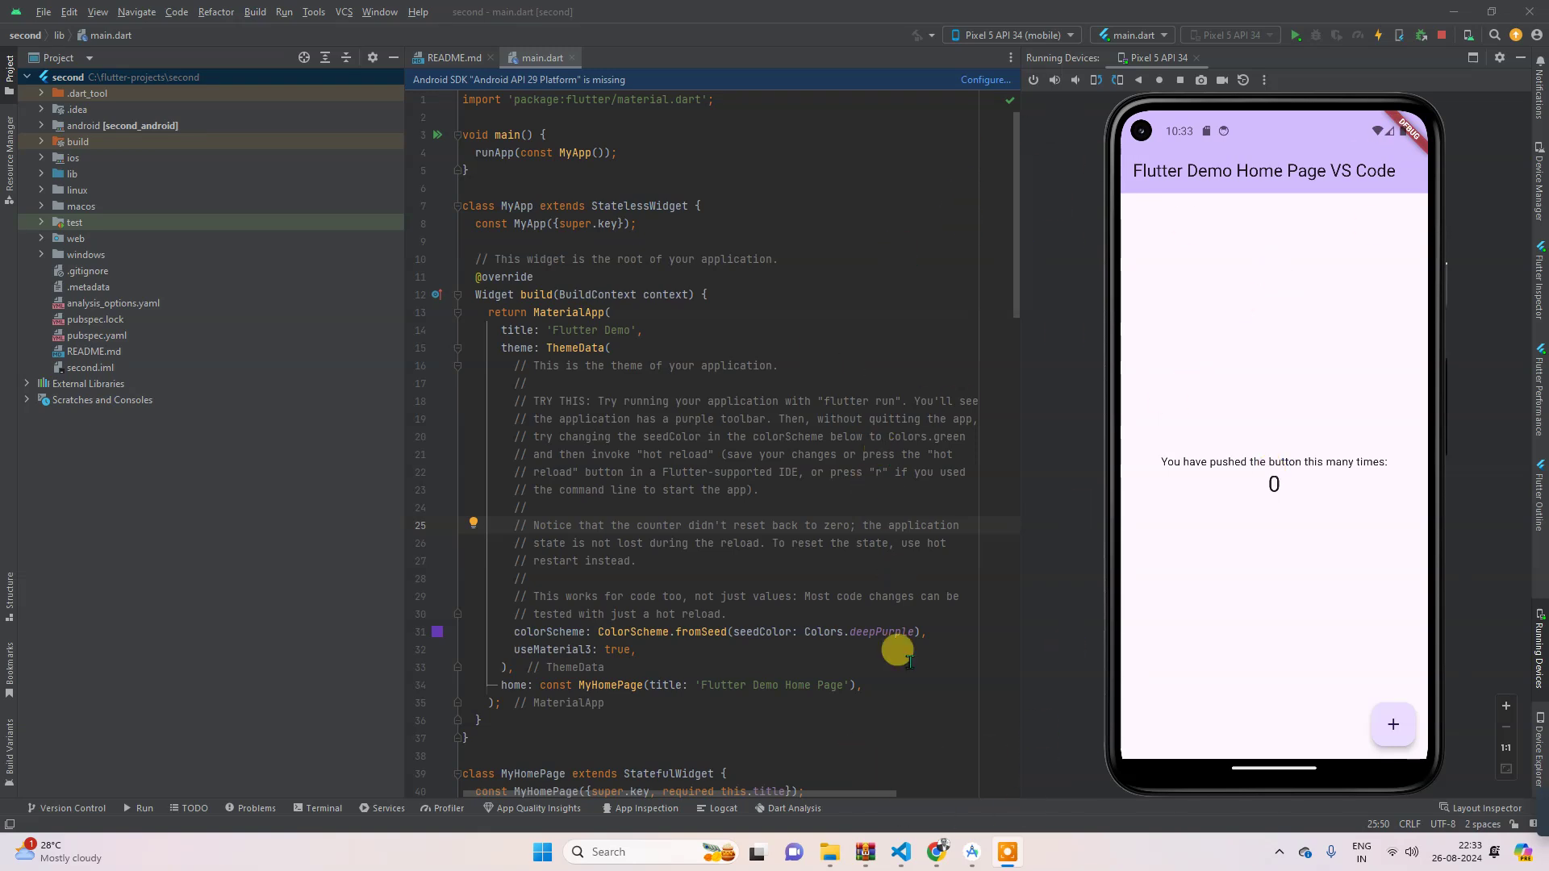
Step: Bring the VS Code window with the hot-reloading Flutter demo app to the front
click(901, 853)
mouse_move(855, 528)
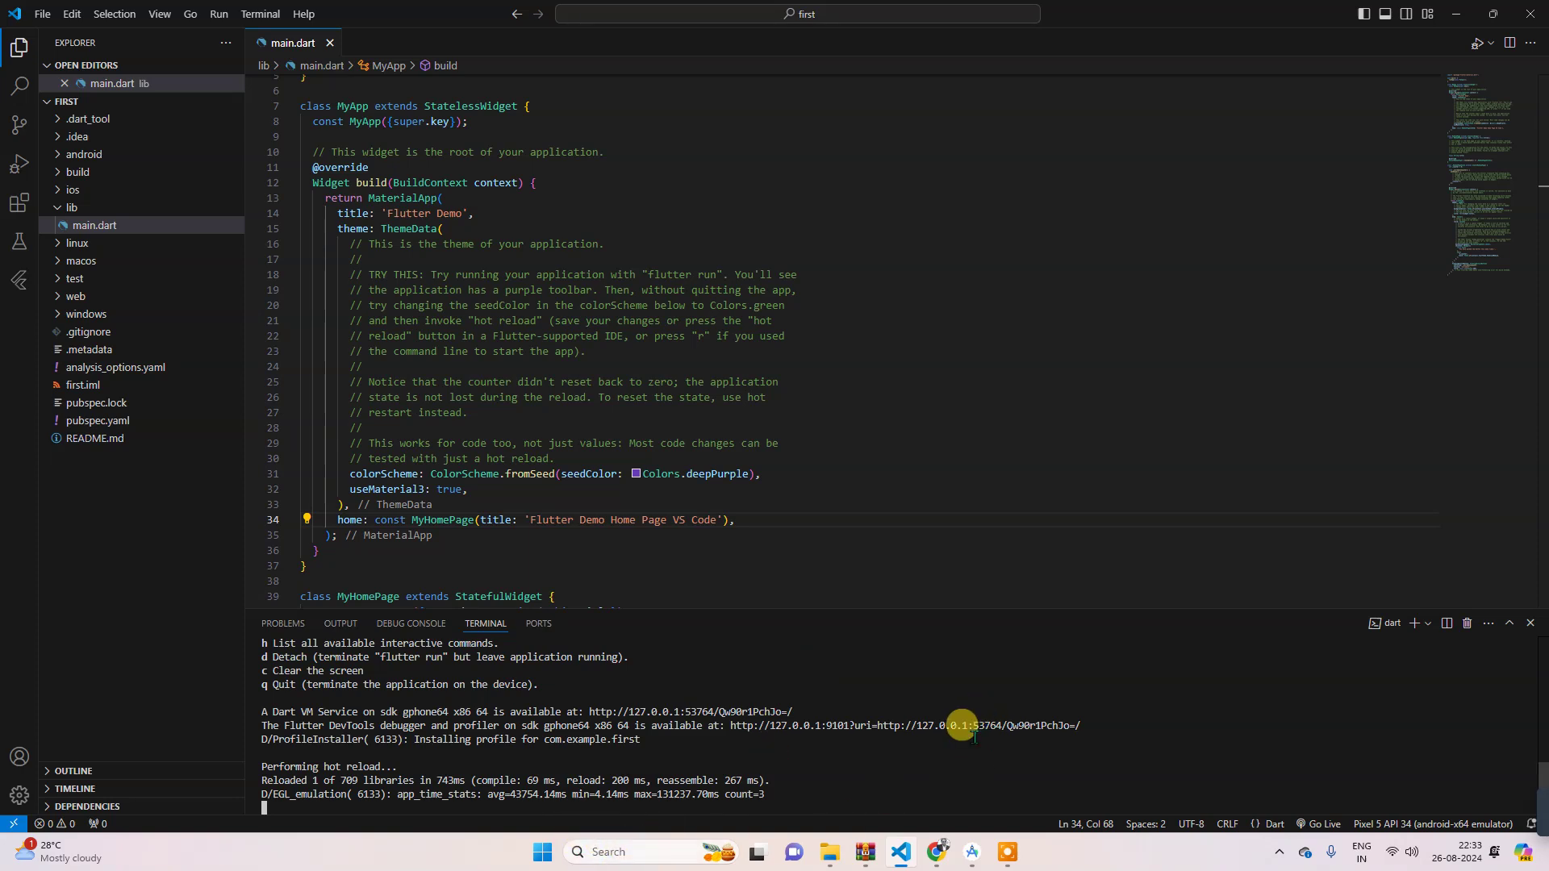
Step: In File Explorer, navigate from Local Disk (C:) through Users into the user's profile folder
key(alt+Tab)
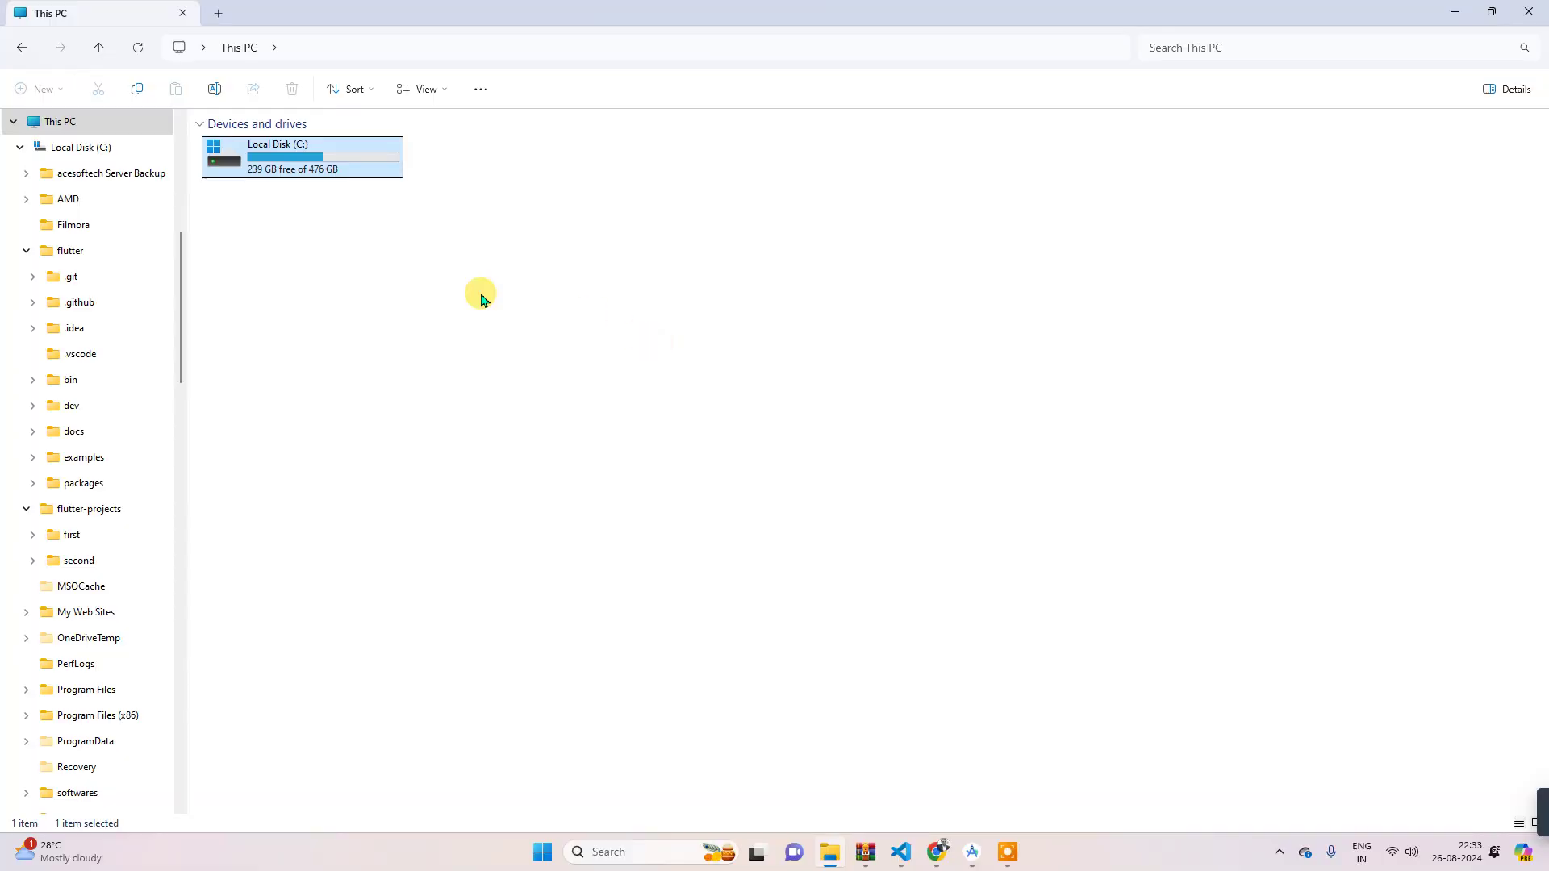
double_click(334, 161)
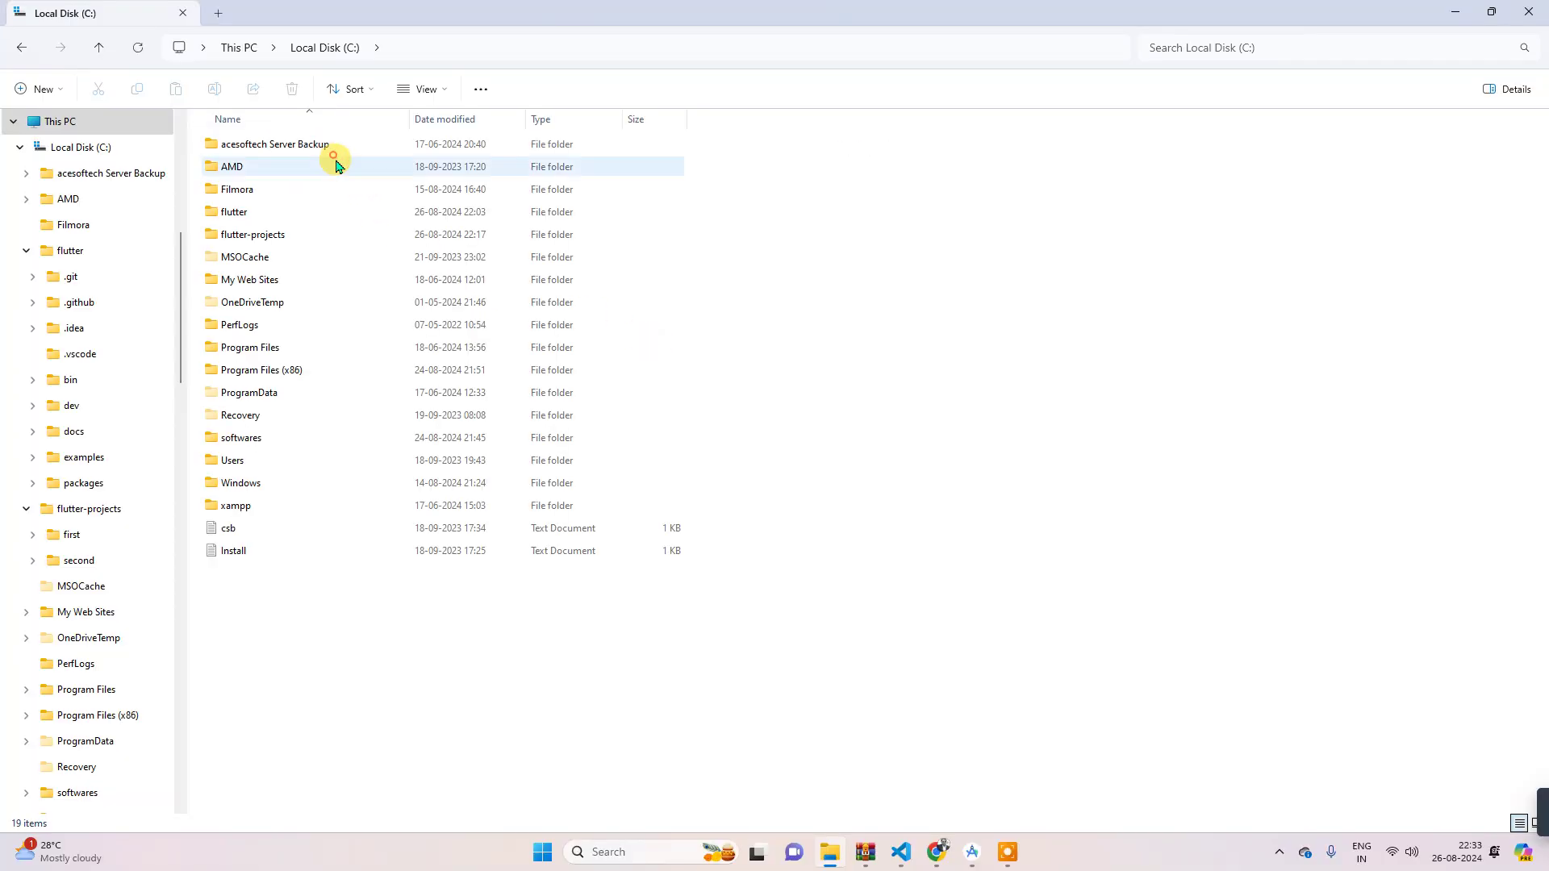
double_click(228, 459)
click(228, 201)
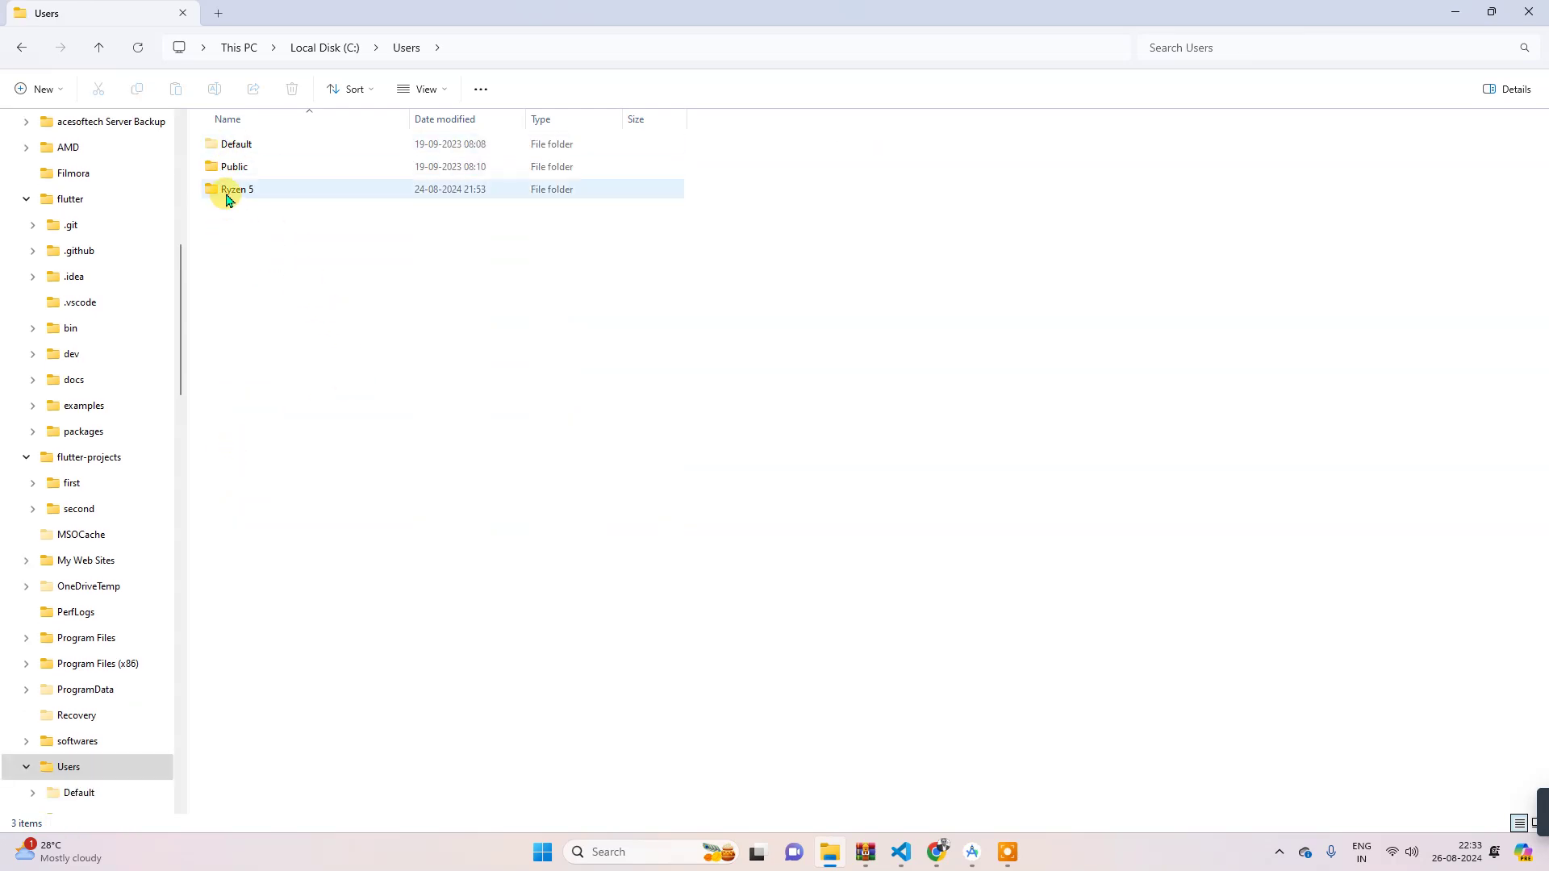
double_click(227, 199)
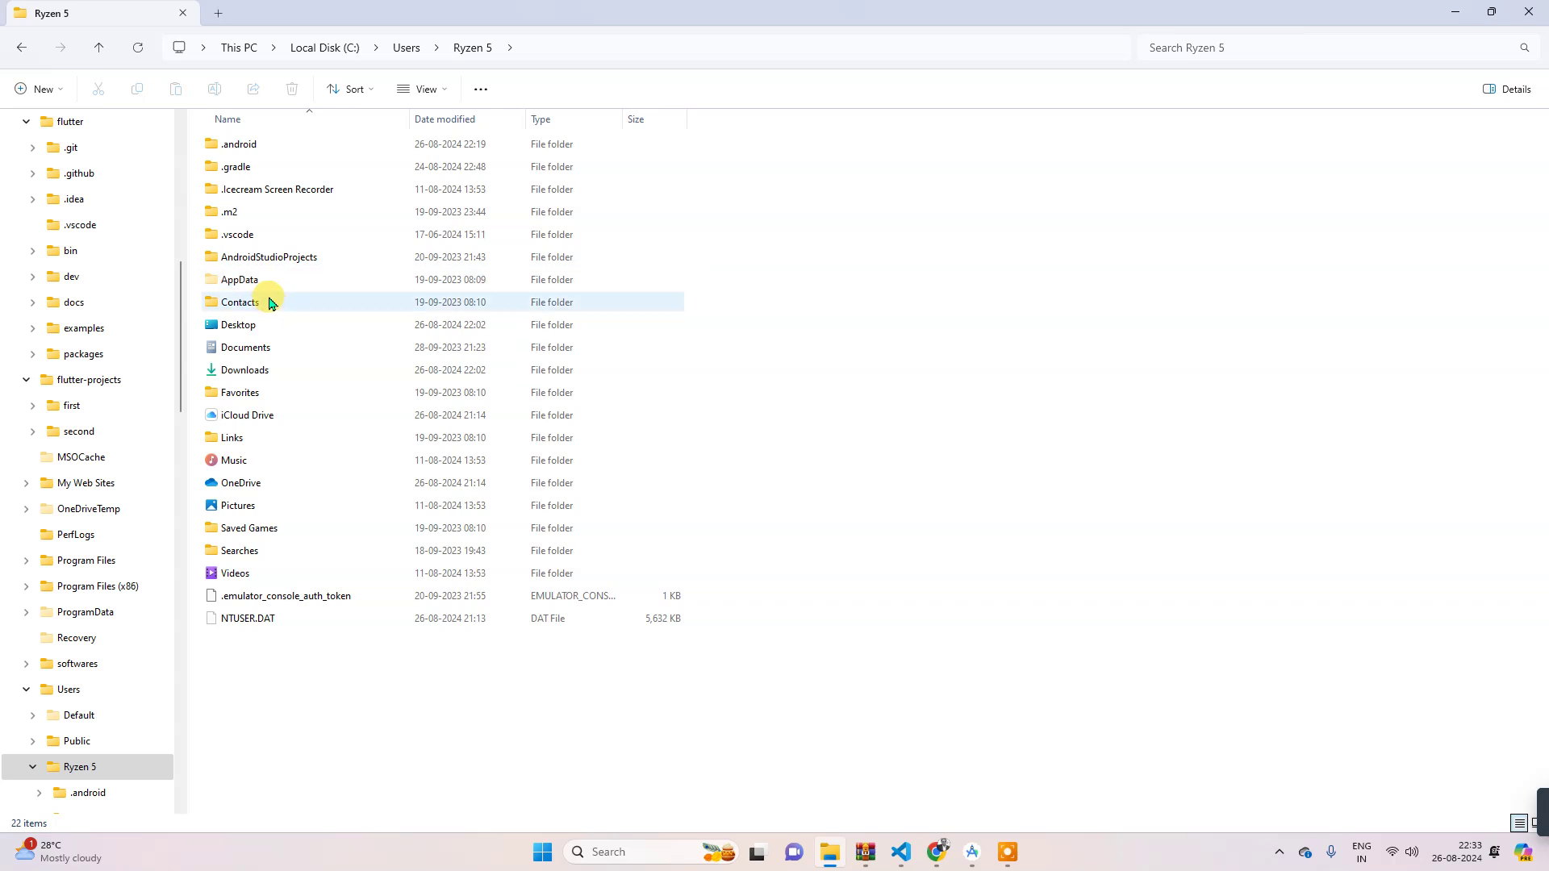
Step: Turn on hidden items in the View options and open AppData
double_click(231, 280)
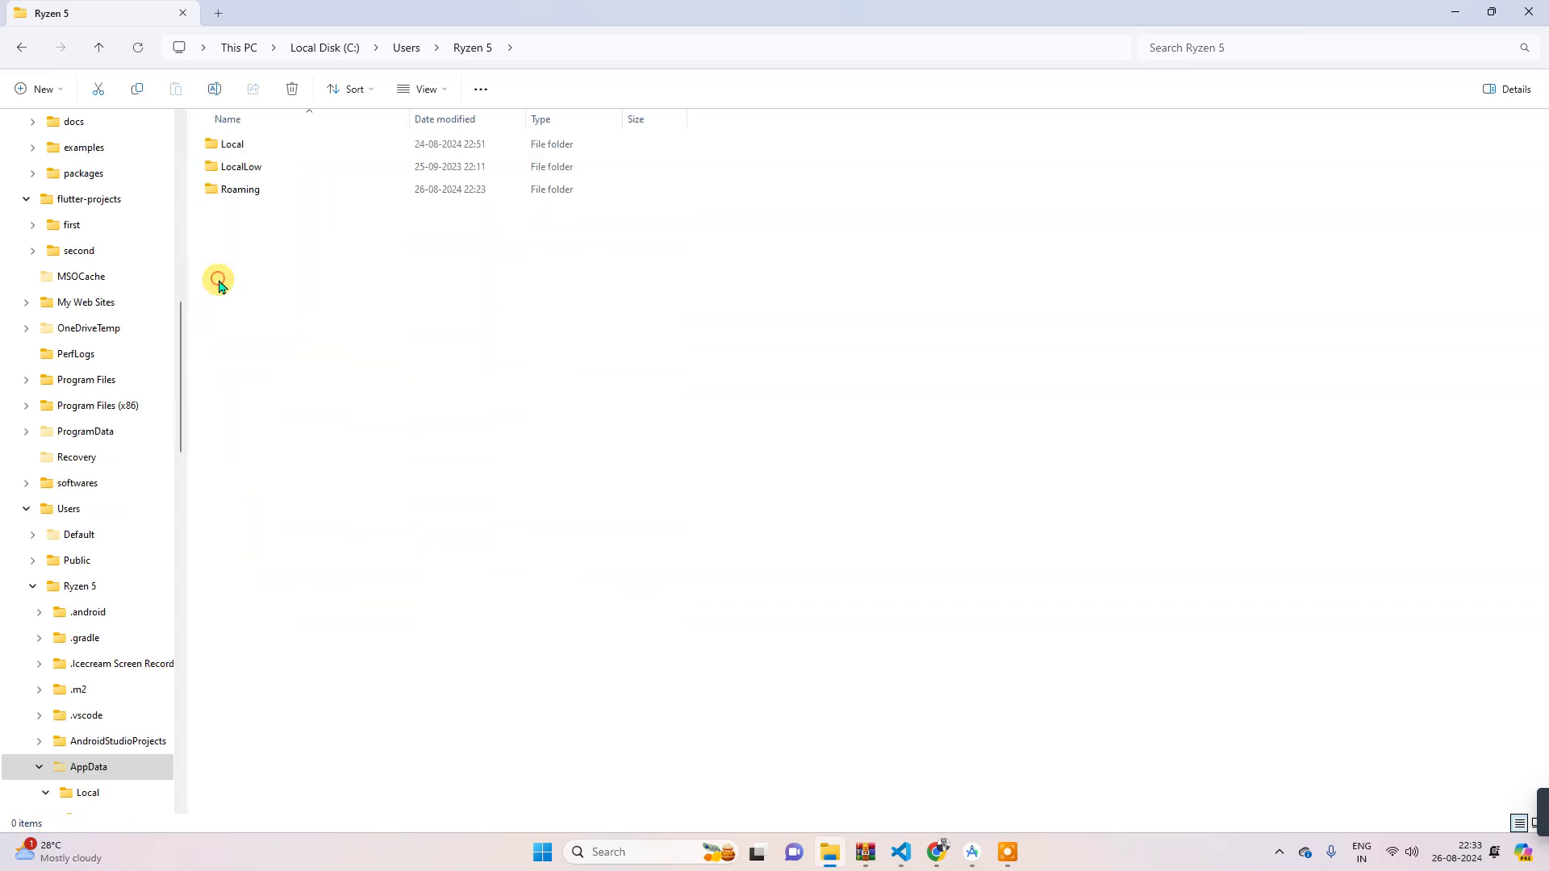
click(98, 48)
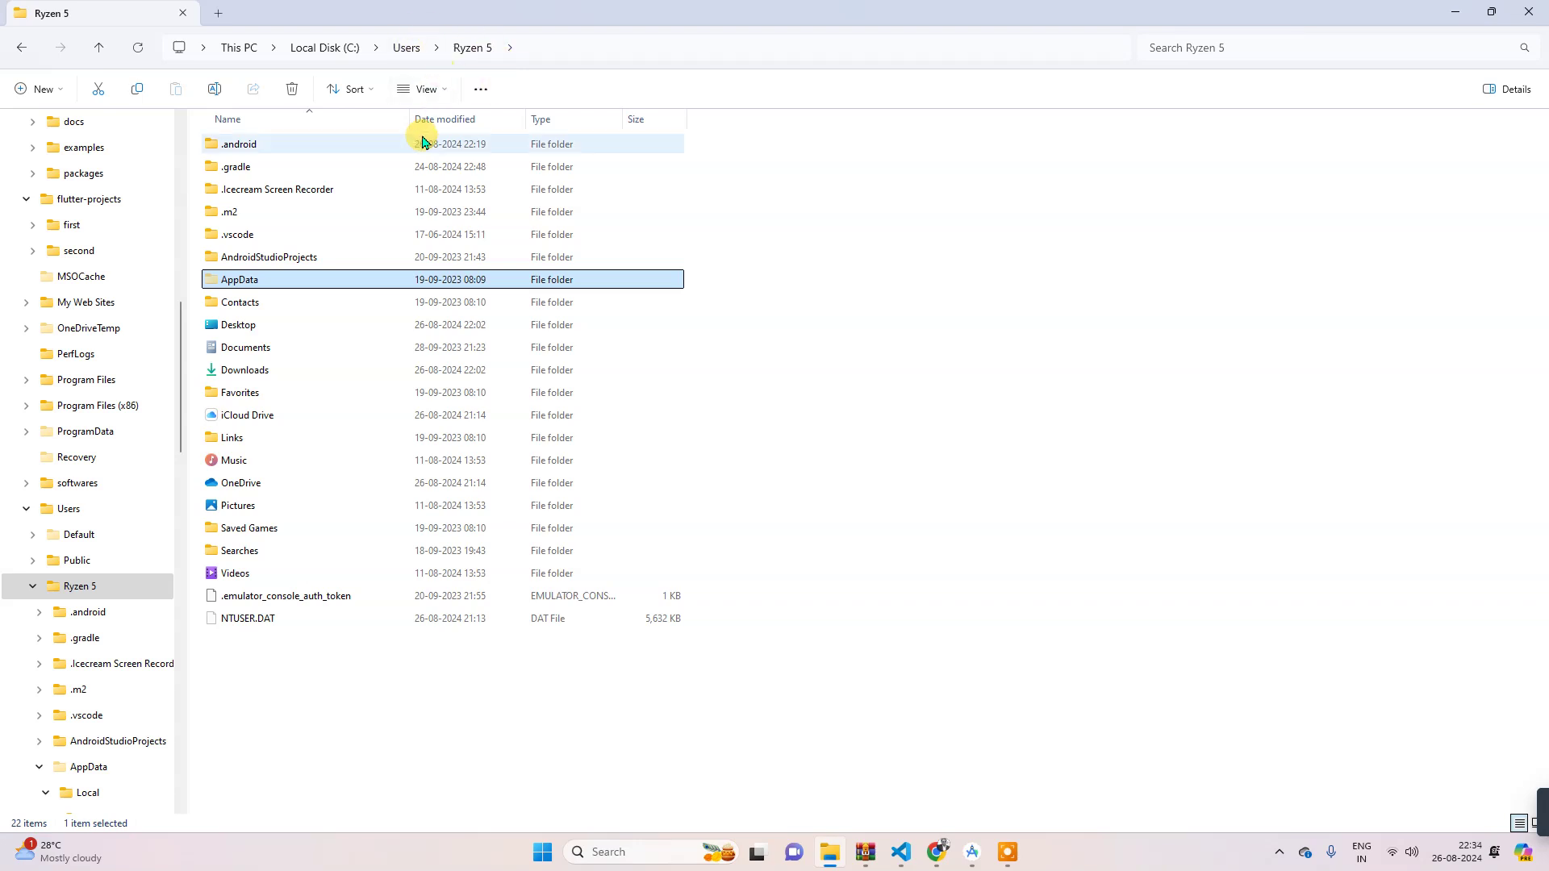
click(441, 92)
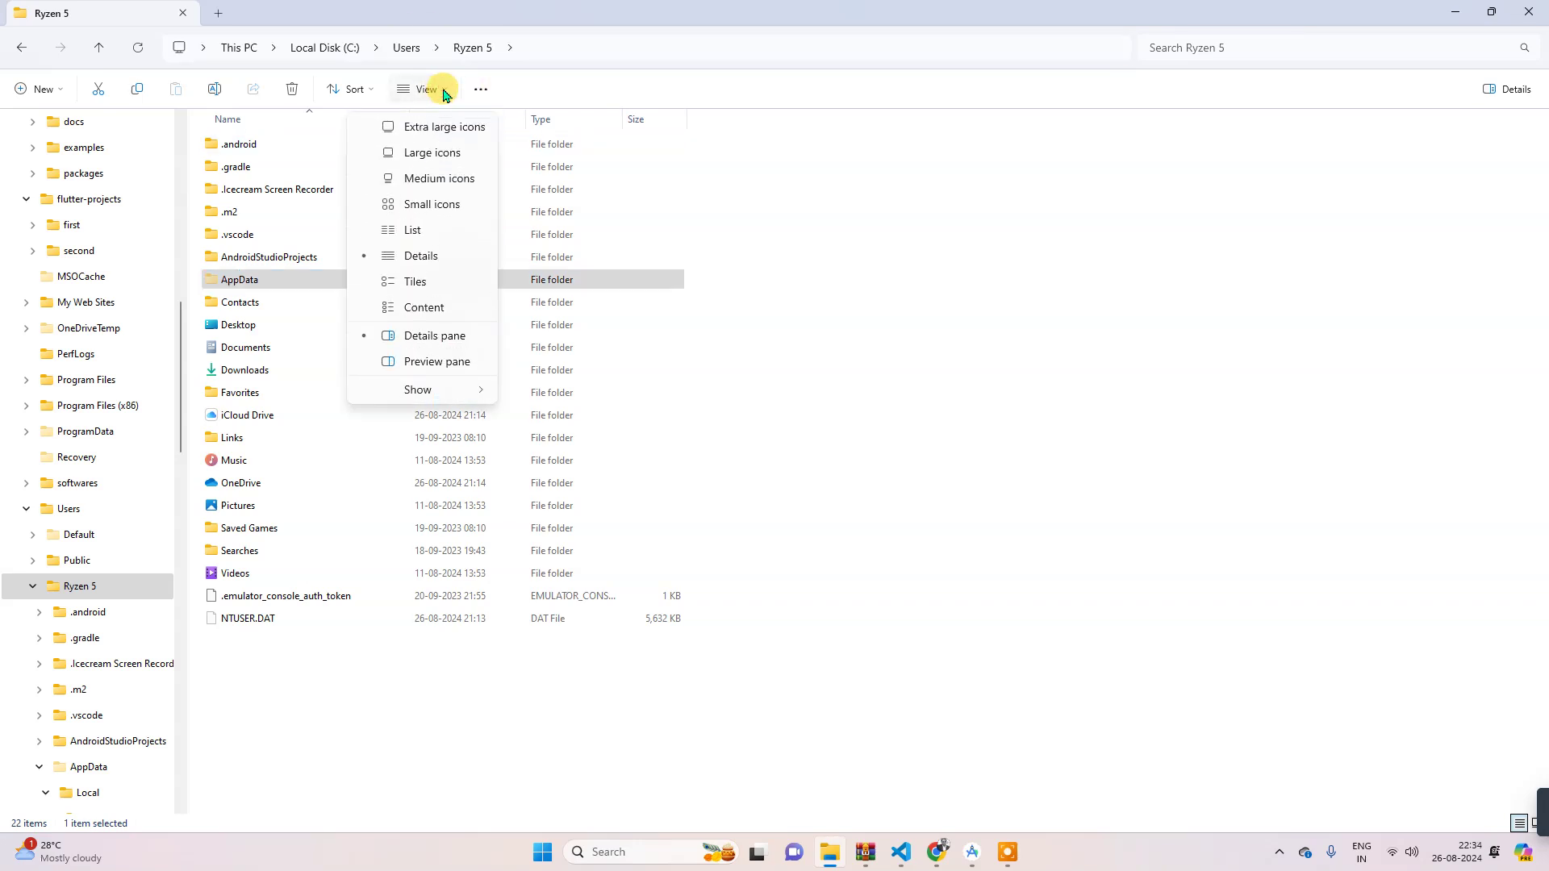
mouse_move(418, 391)
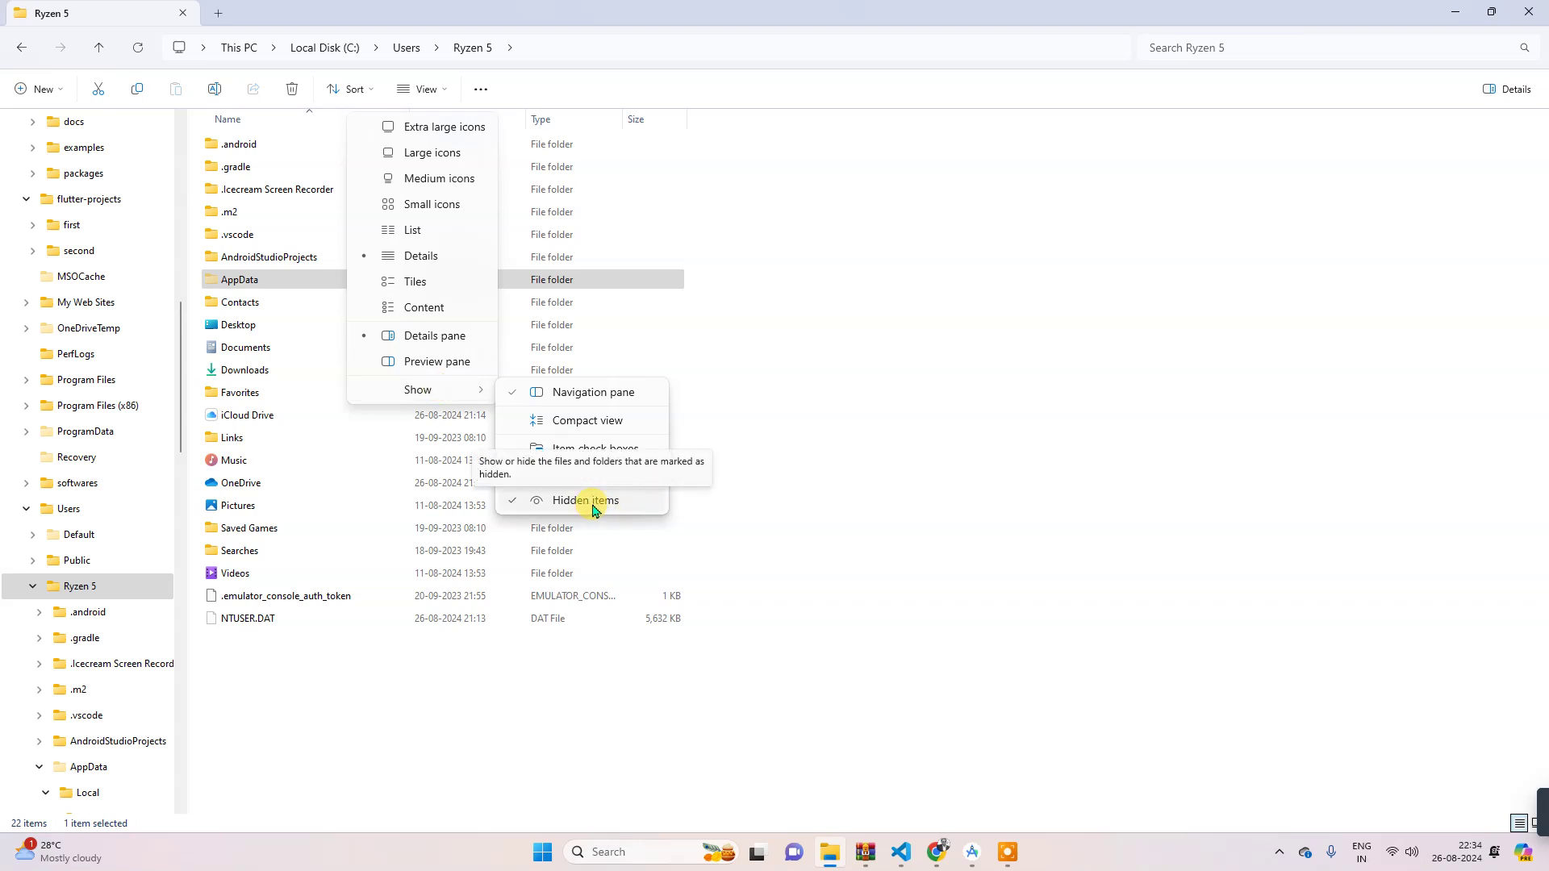
click(425, 702)
Step: Go into AppData > Local > Android > Sdk and select the Sdk path in the address bar
double_click(223, 280)
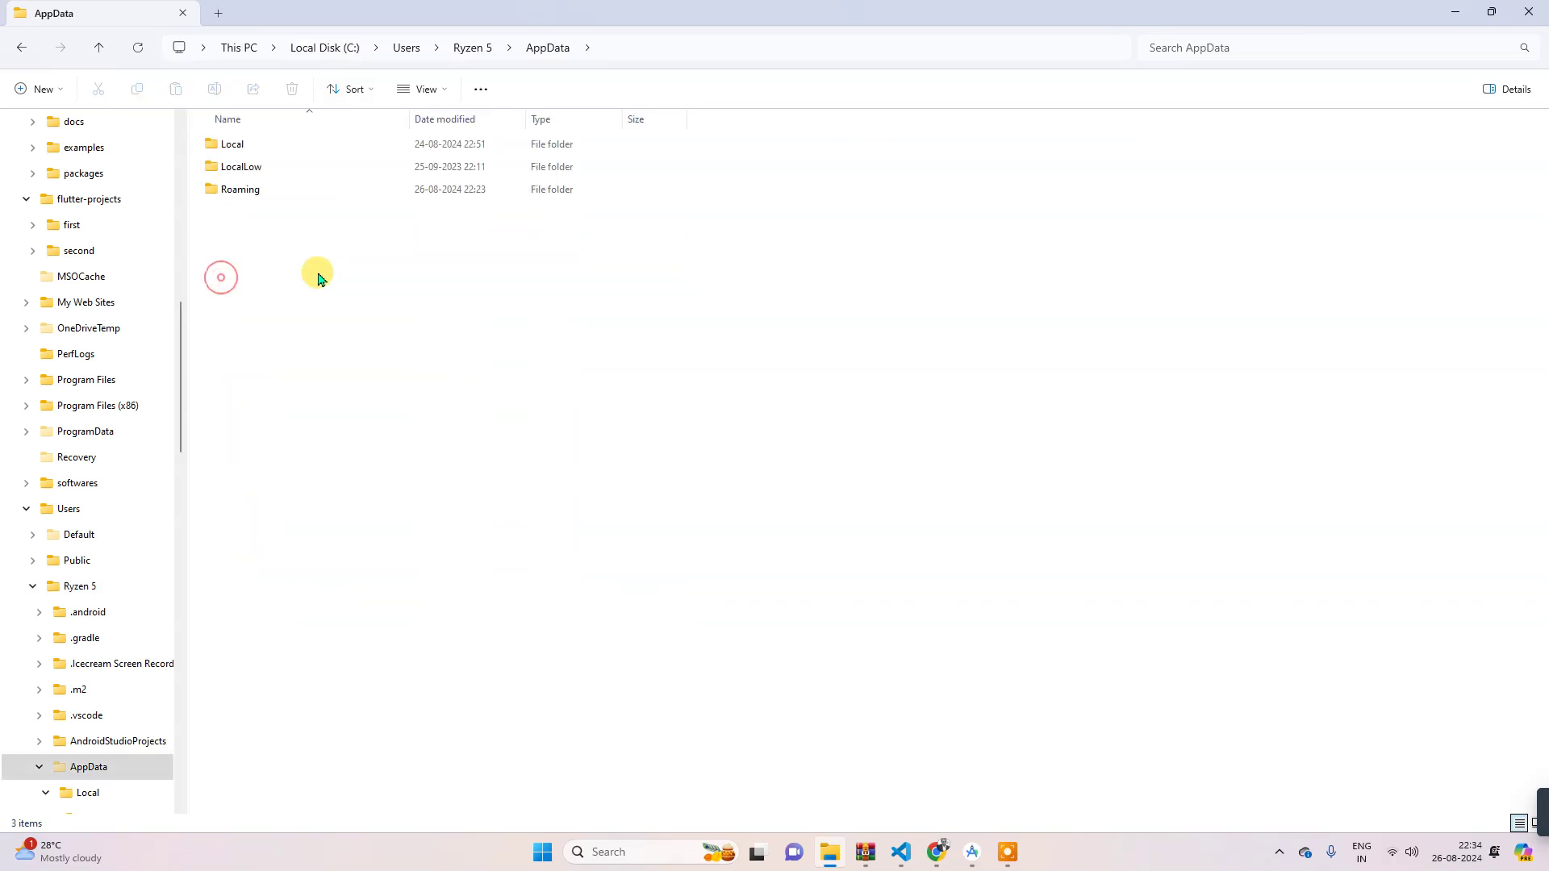
double_click(230, 144)
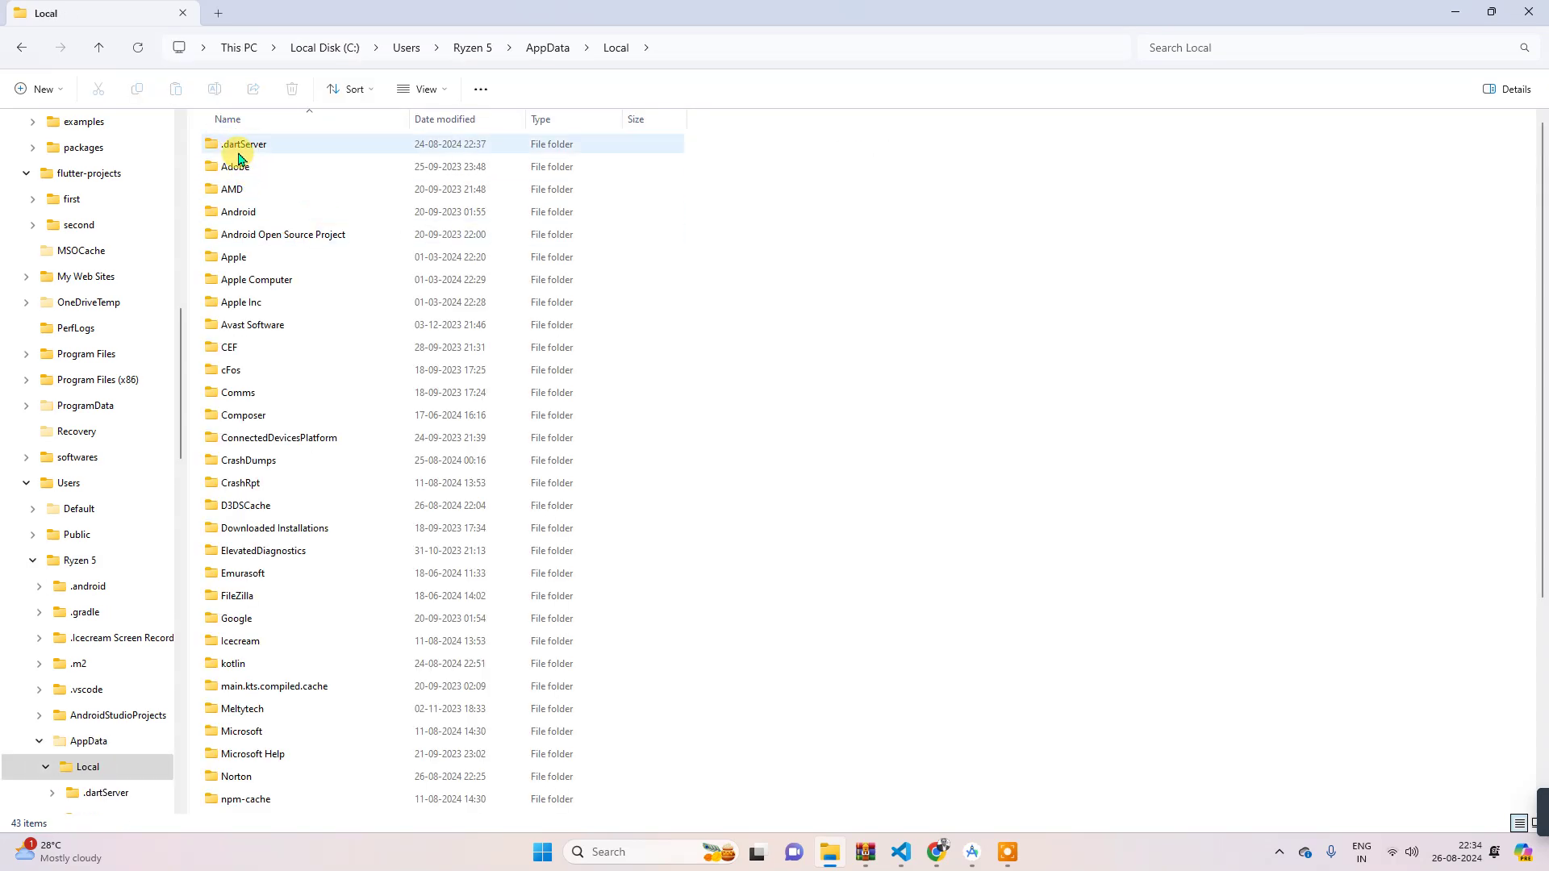
double_click(228, 212)
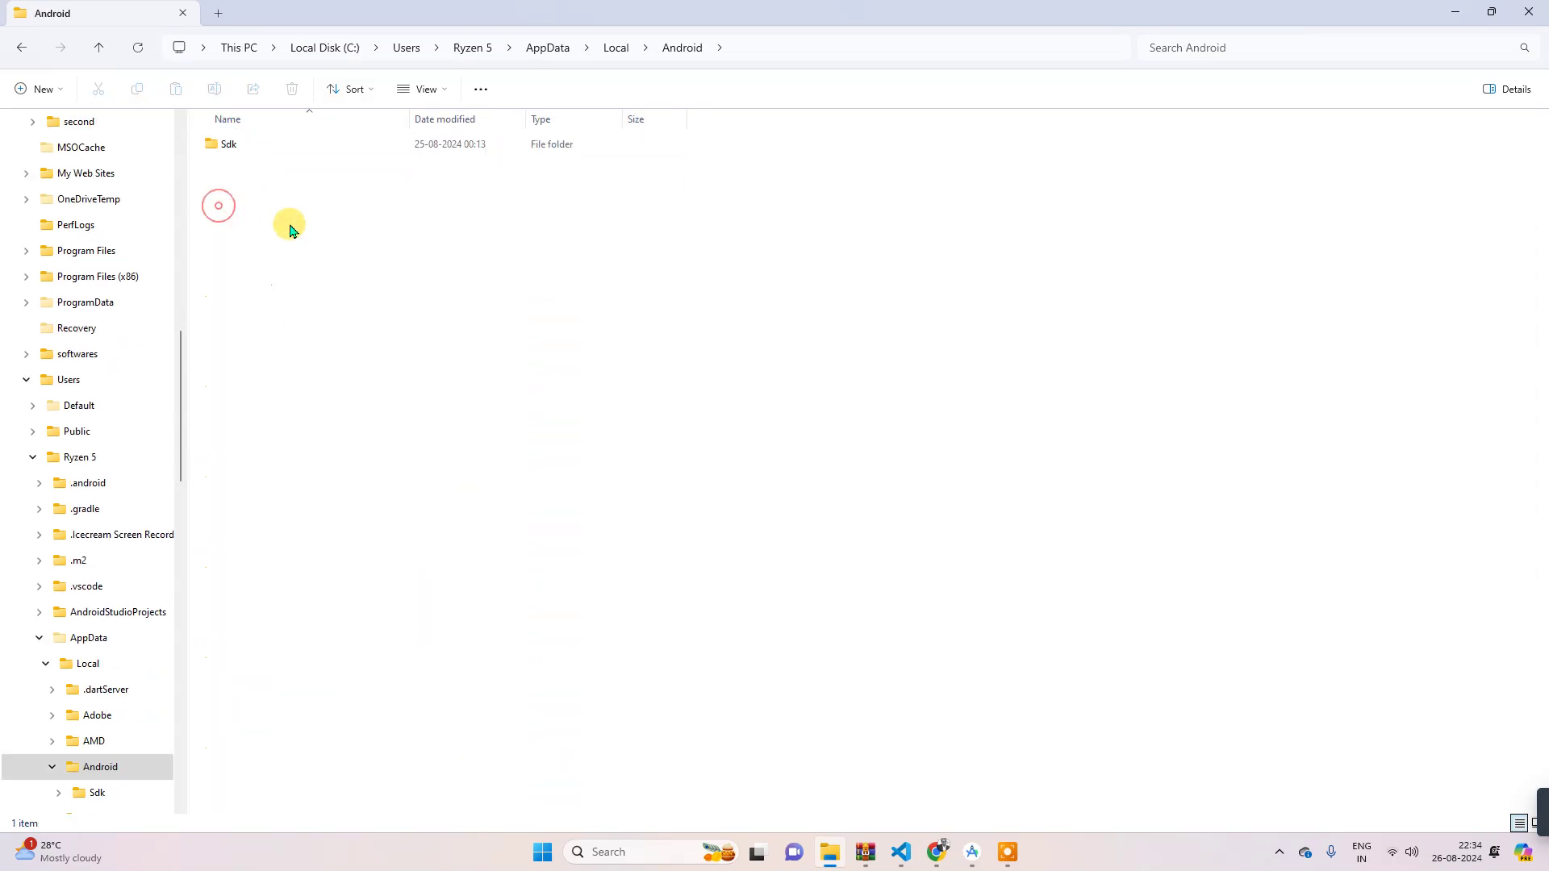
double_click(223, 146)
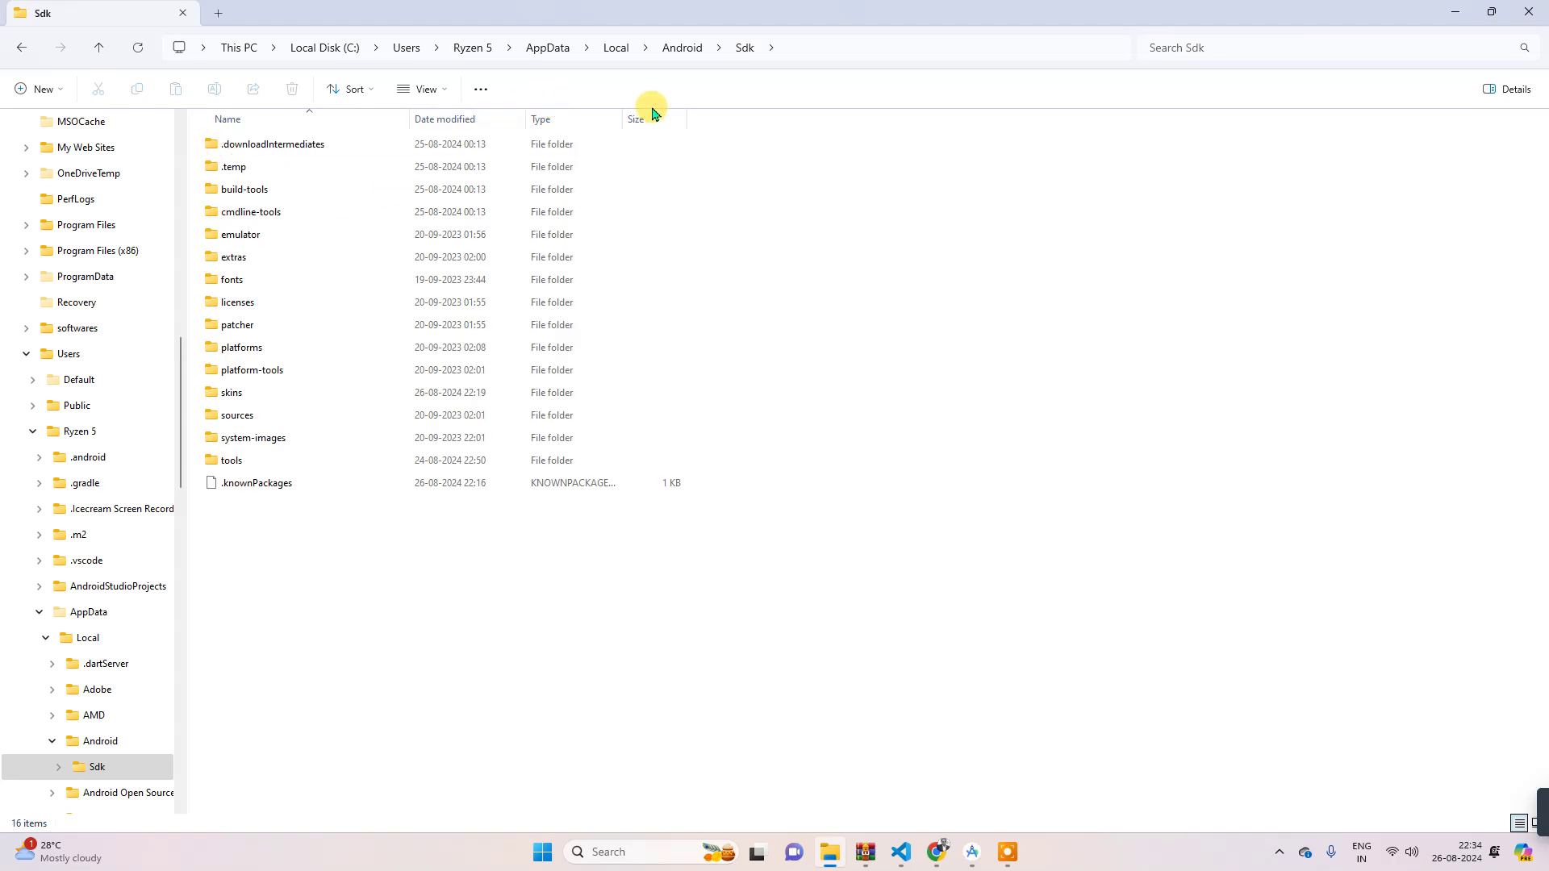
click(804, 54)
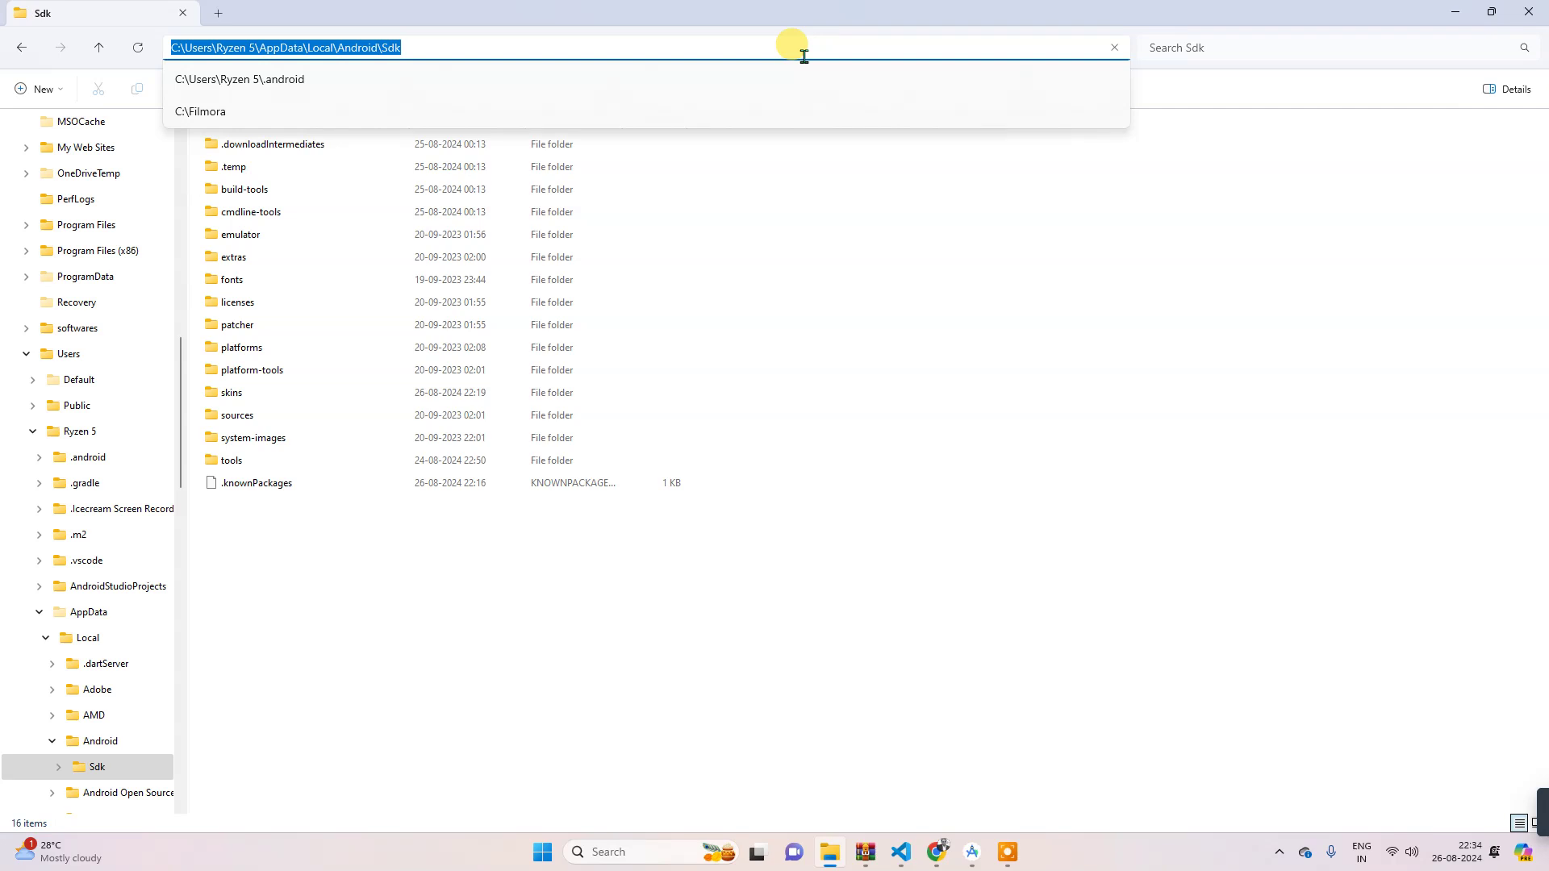
key(super)
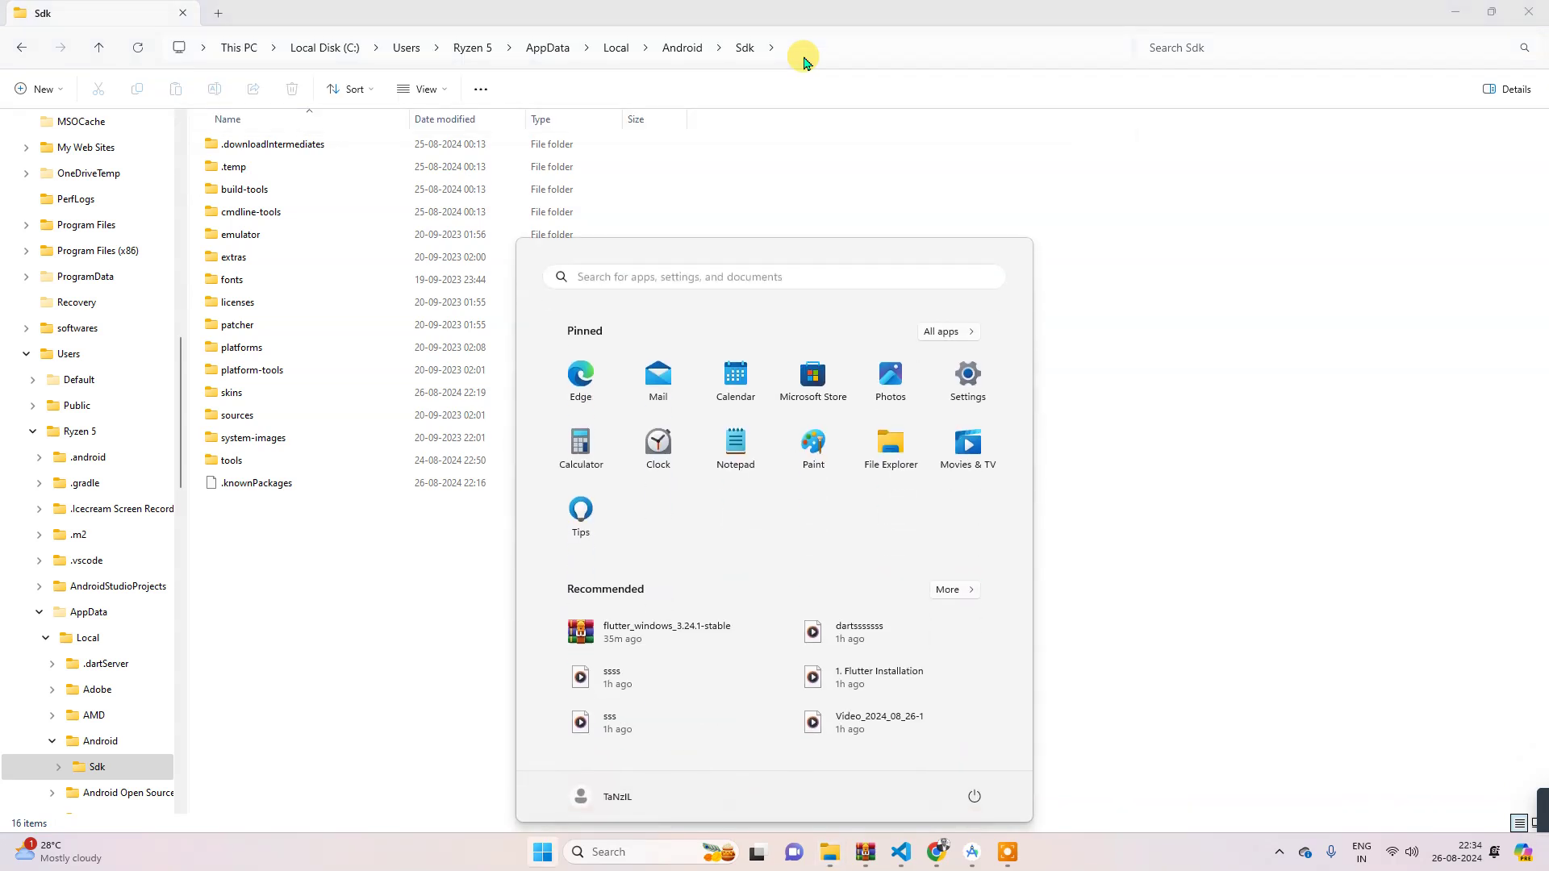
text(env)
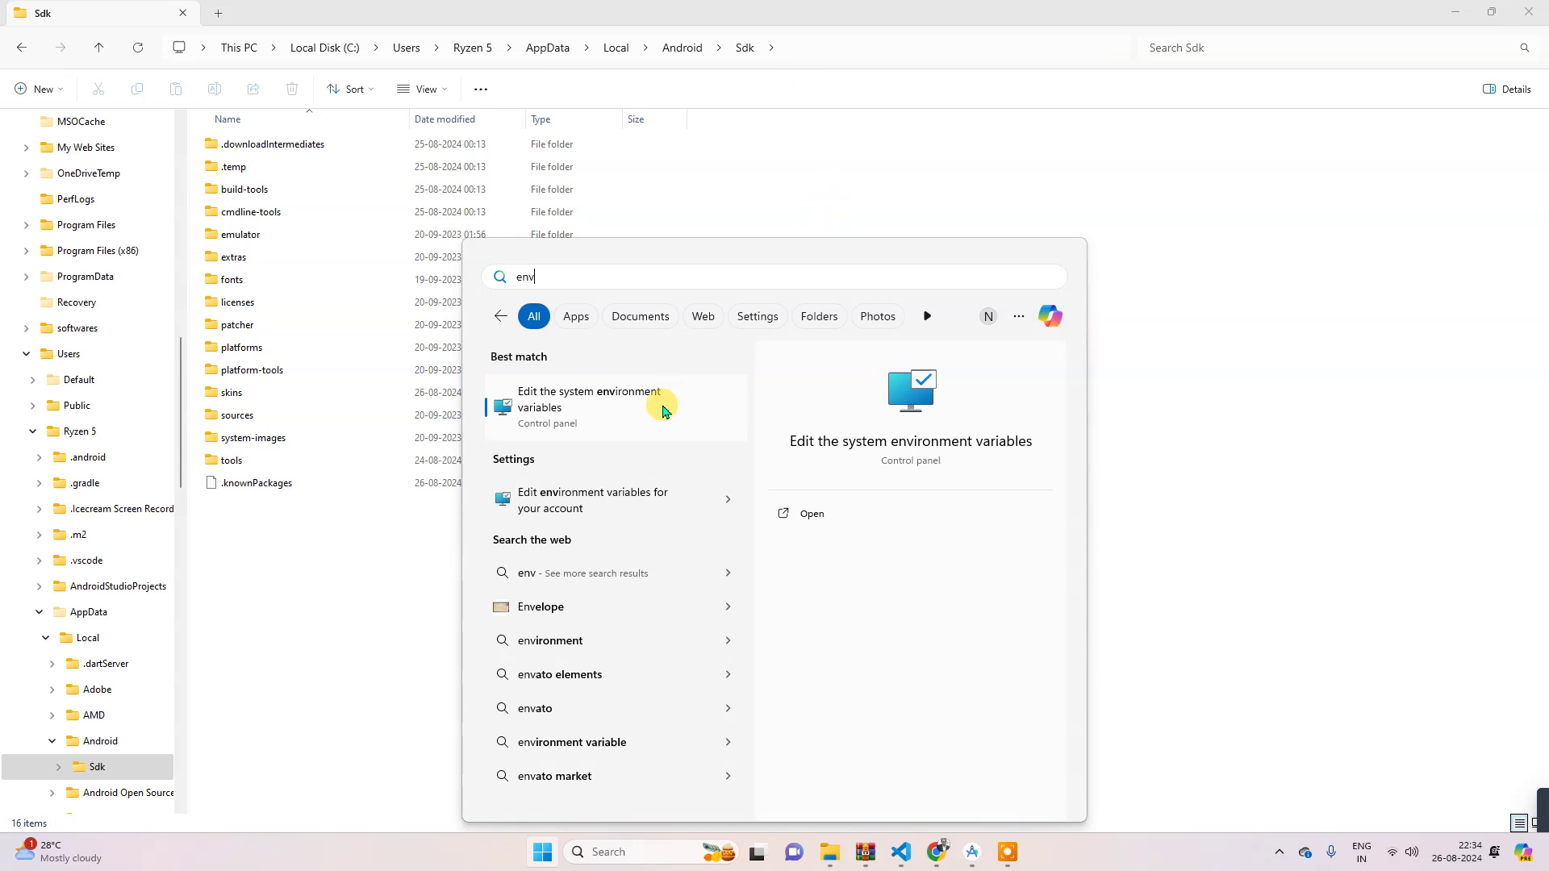
Step: From the system environment variables settings, open the user Path variable for editing
click(664, 413)
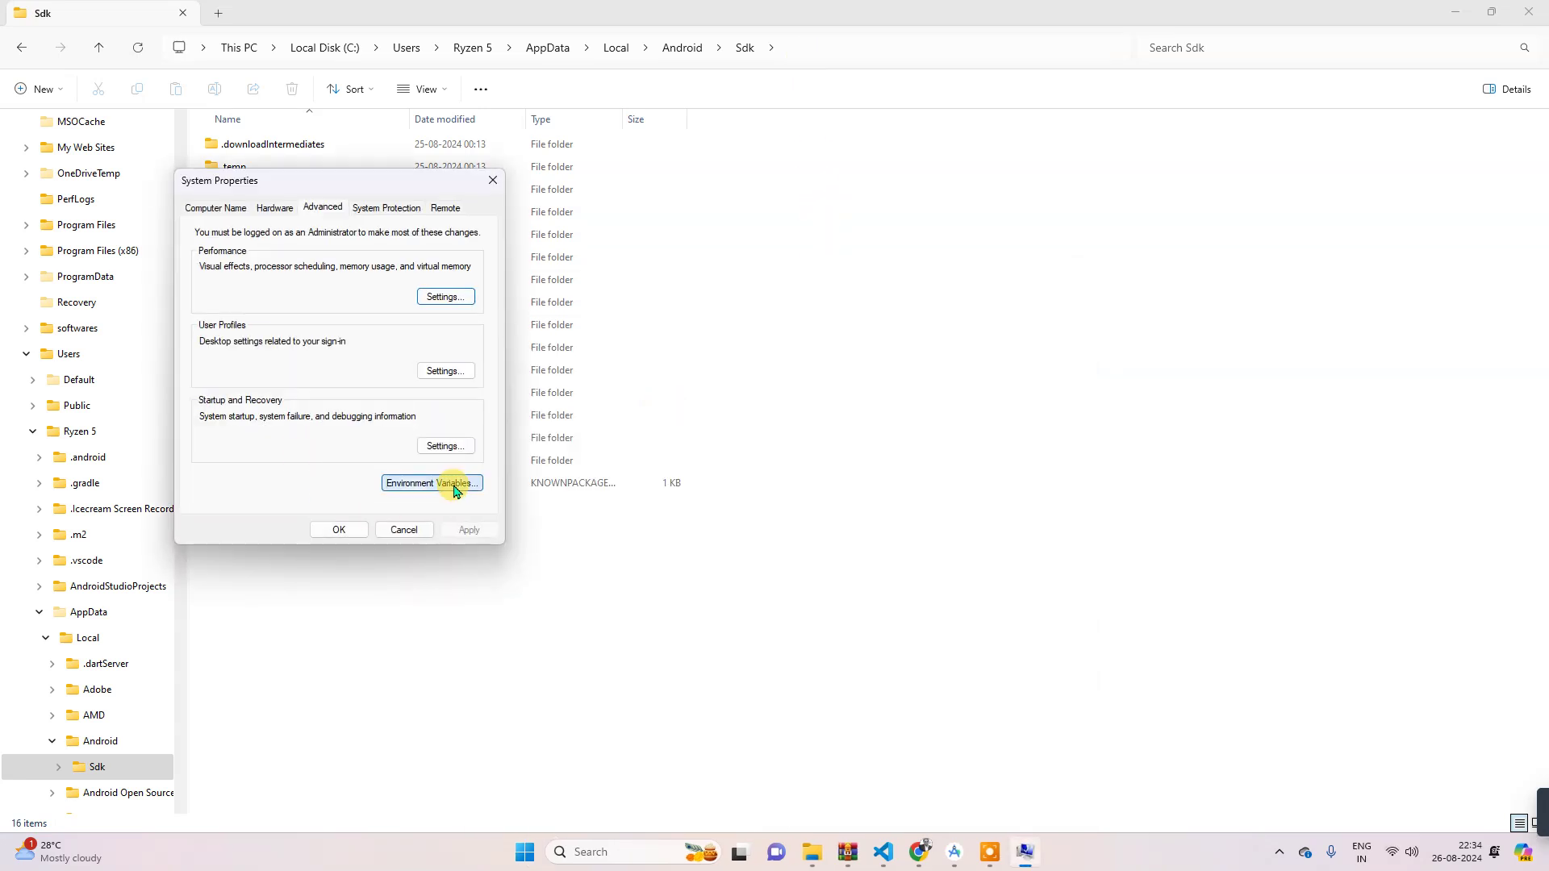
click(456, 485)
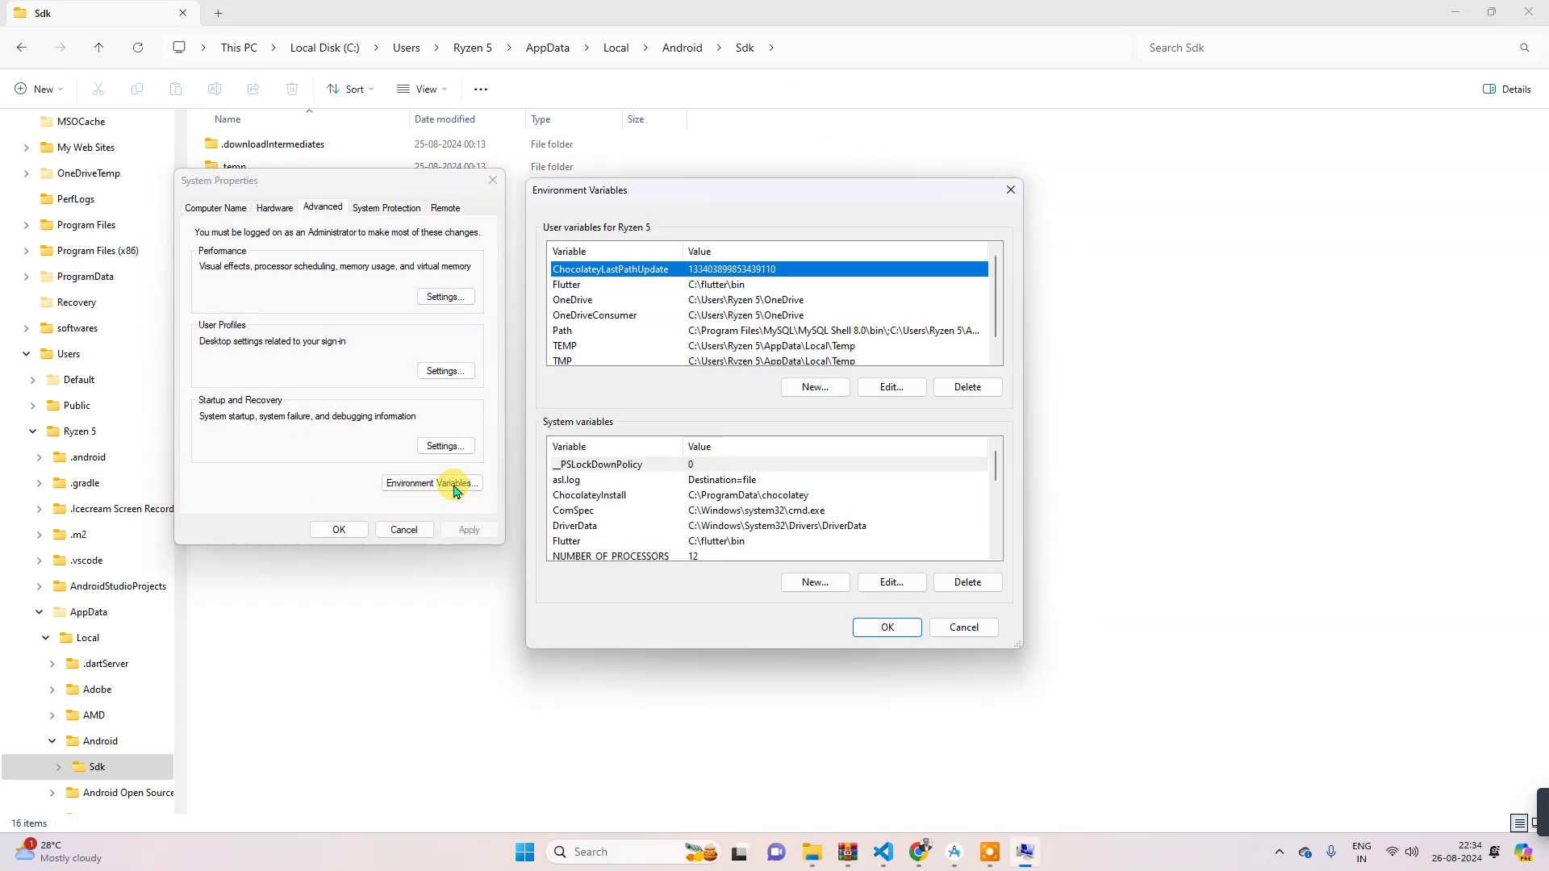
click(586, 331)
click(885, 388)
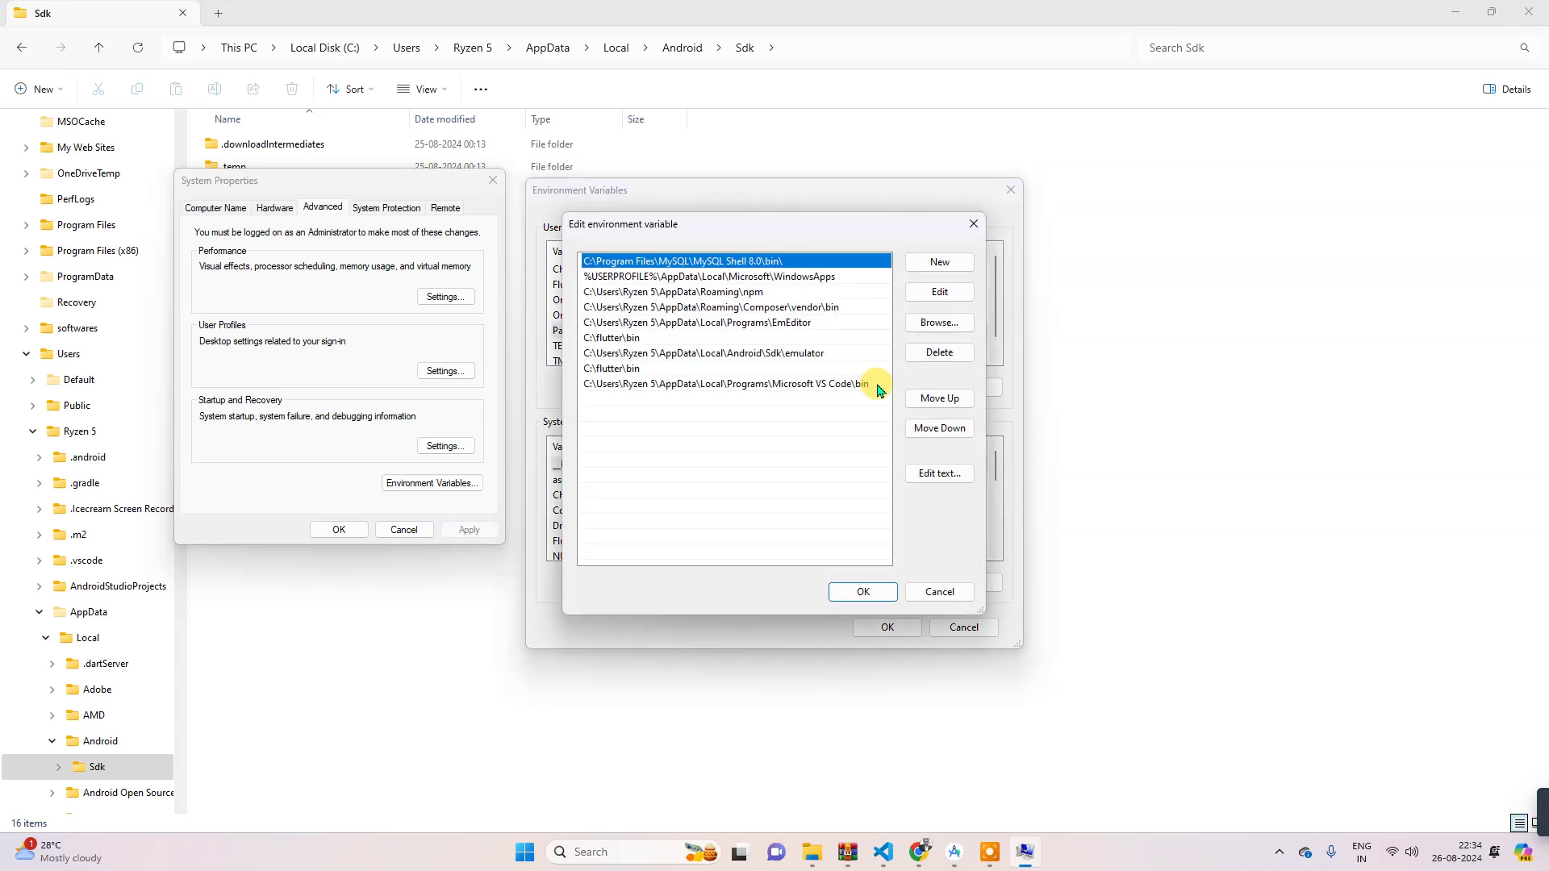
Step: Add the copied Android Sdk path as a new Path entry and confirm all dialogs
click(936, 262)
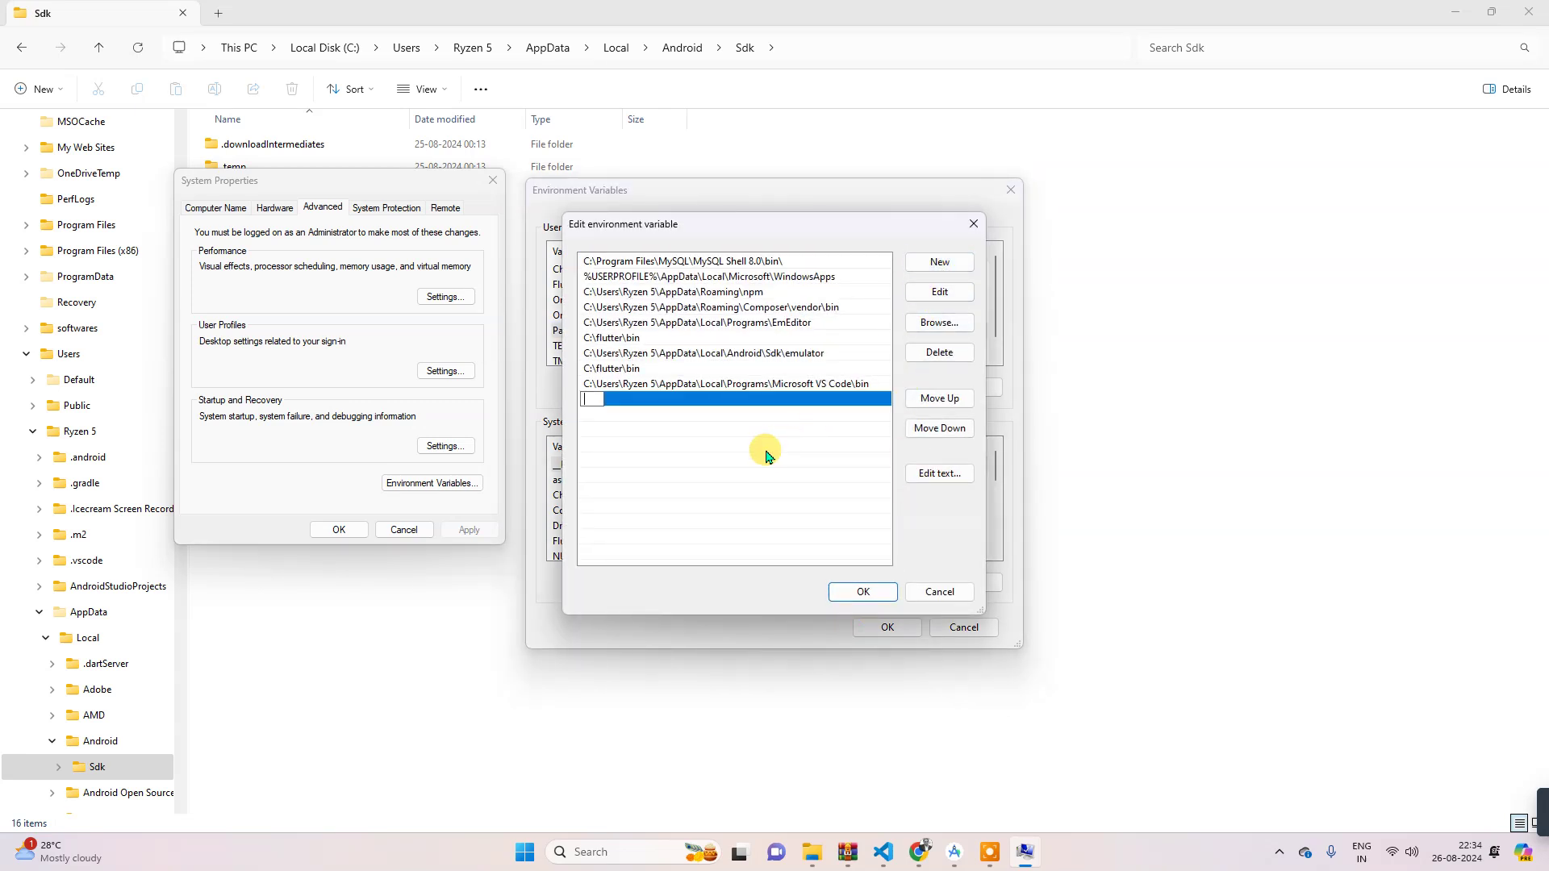
text(C:\Users\Ryzen 5\AppData\Local\Android\Sdk)
click(869, 527)
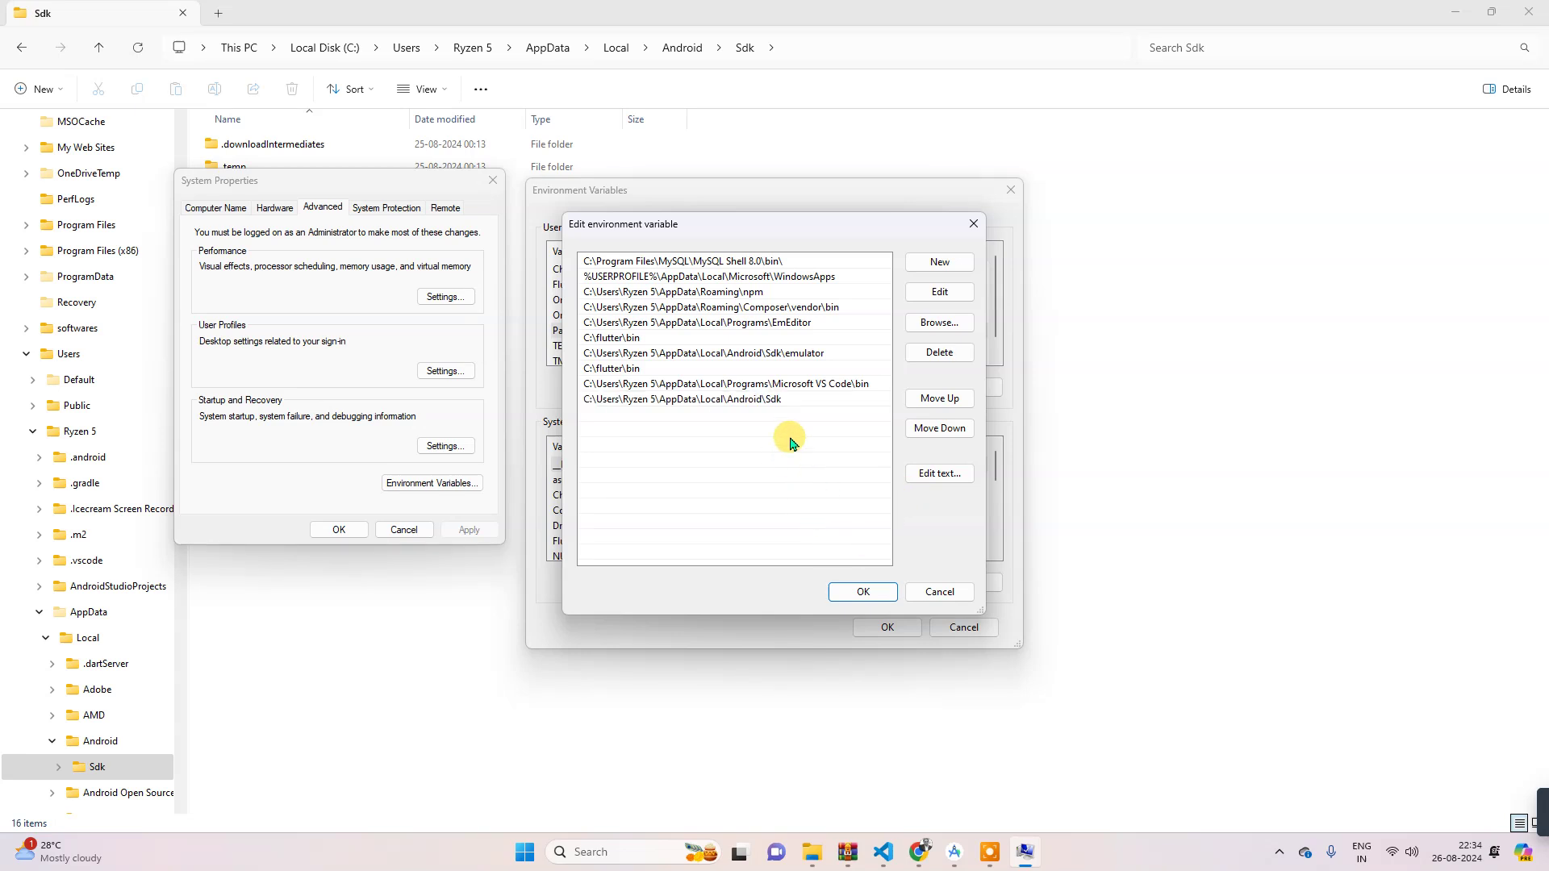
click(854, 597)
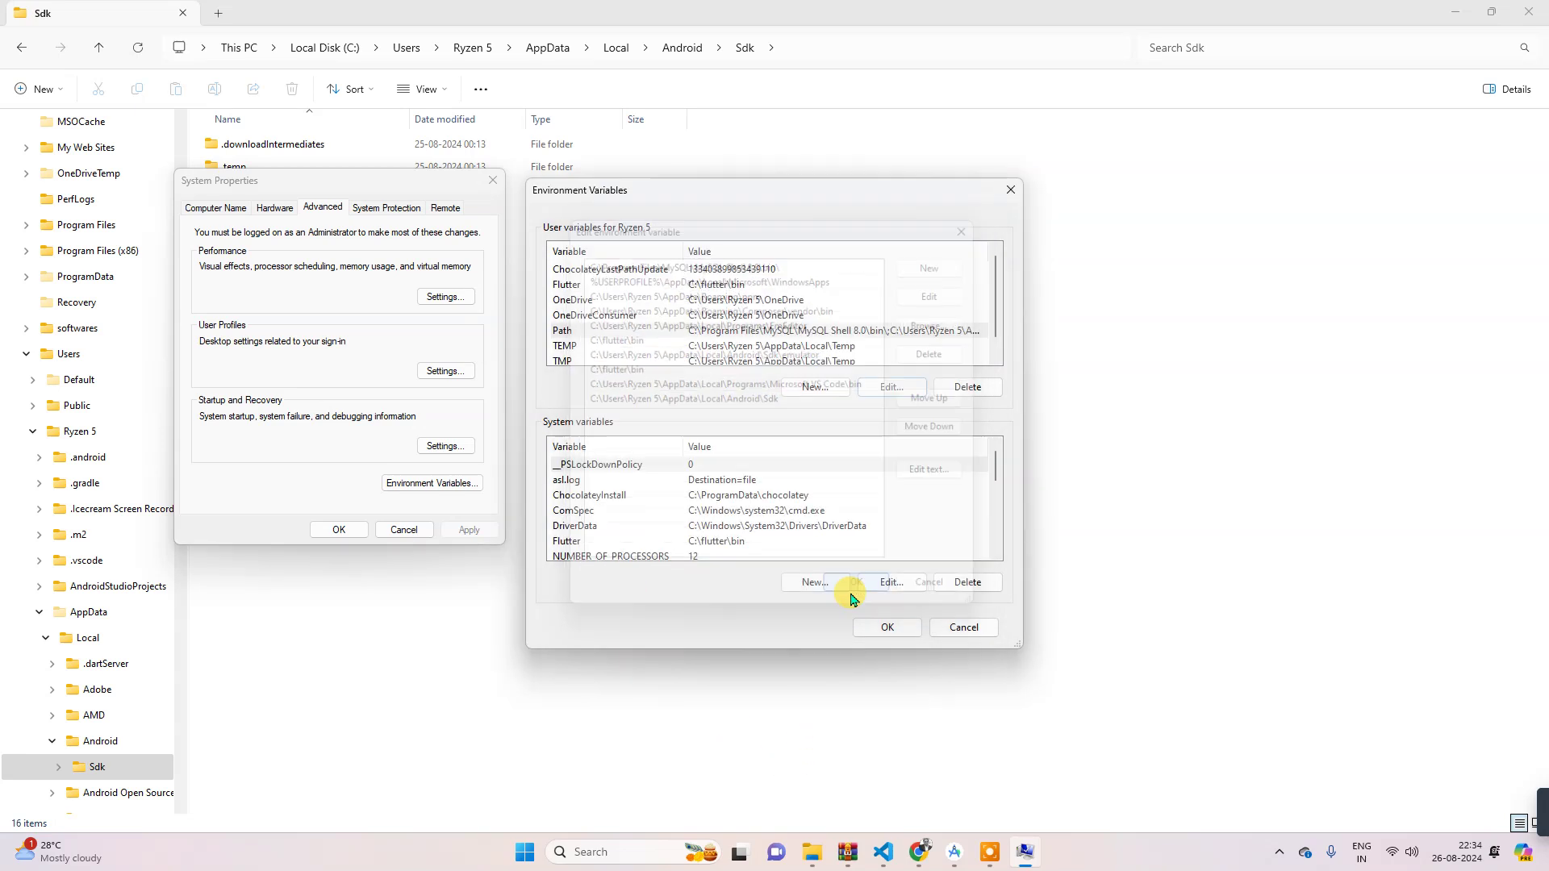
click(857, 630)
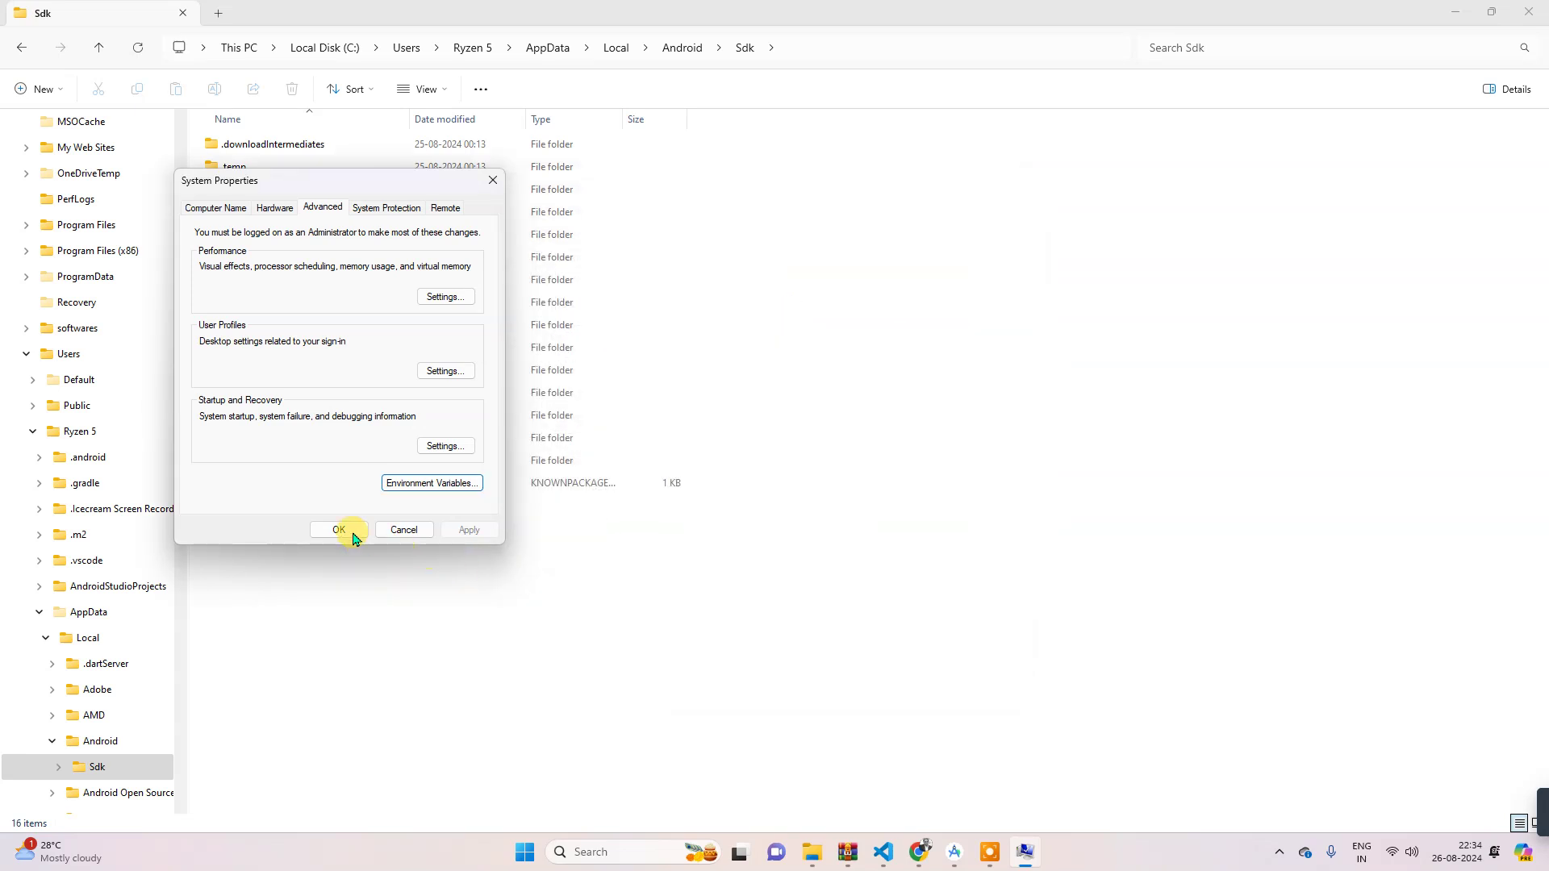
click(344, 533)
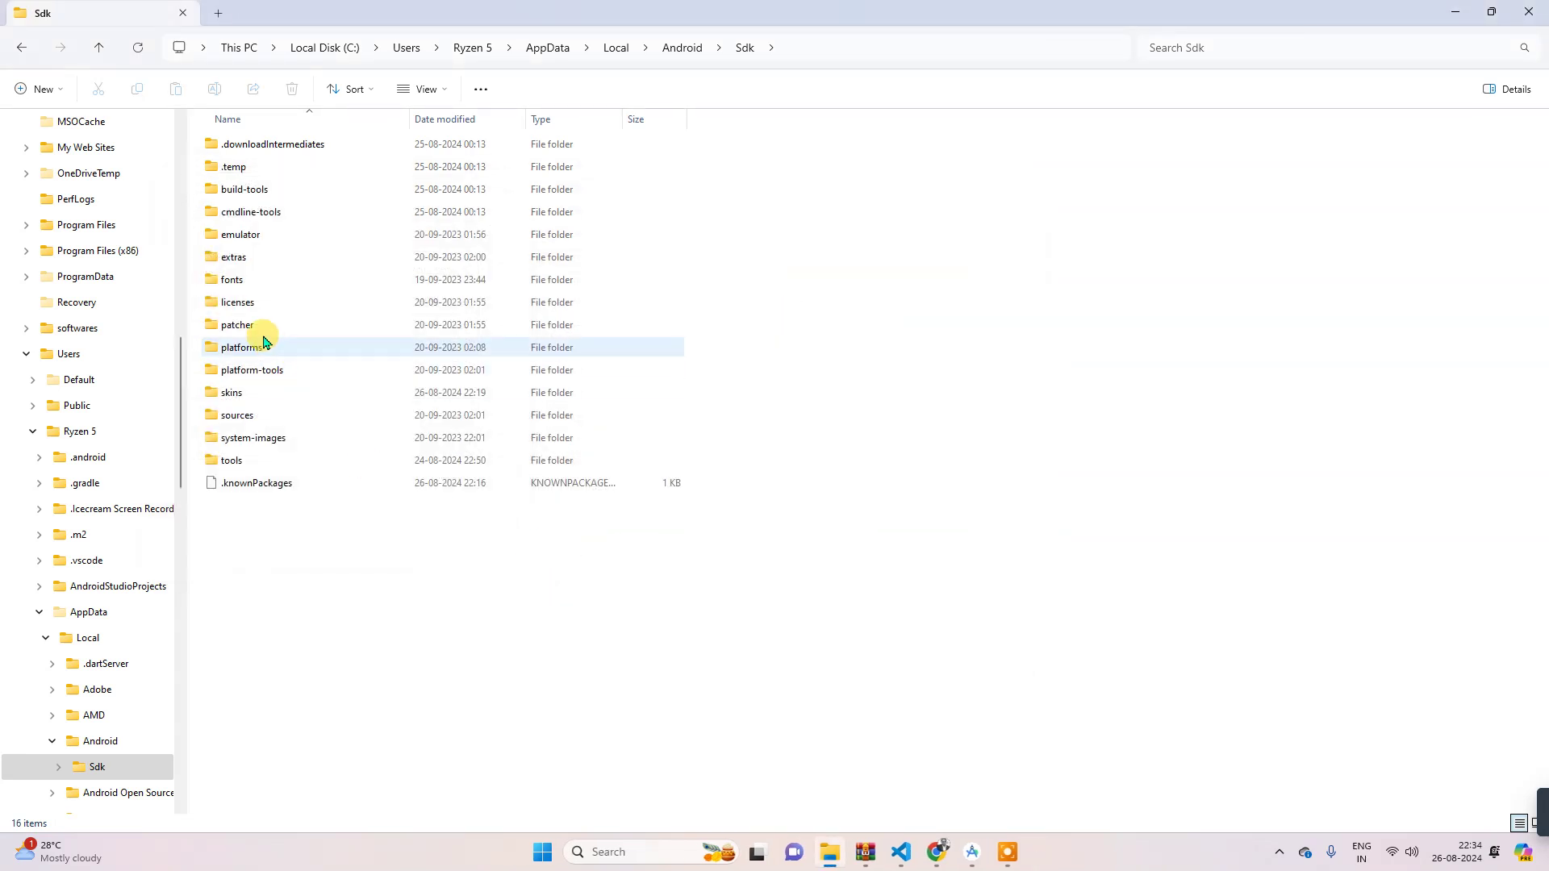
Step: Open the Sdk's platform-tools folder and copy its full path from the address bar
double_click(221, 370)
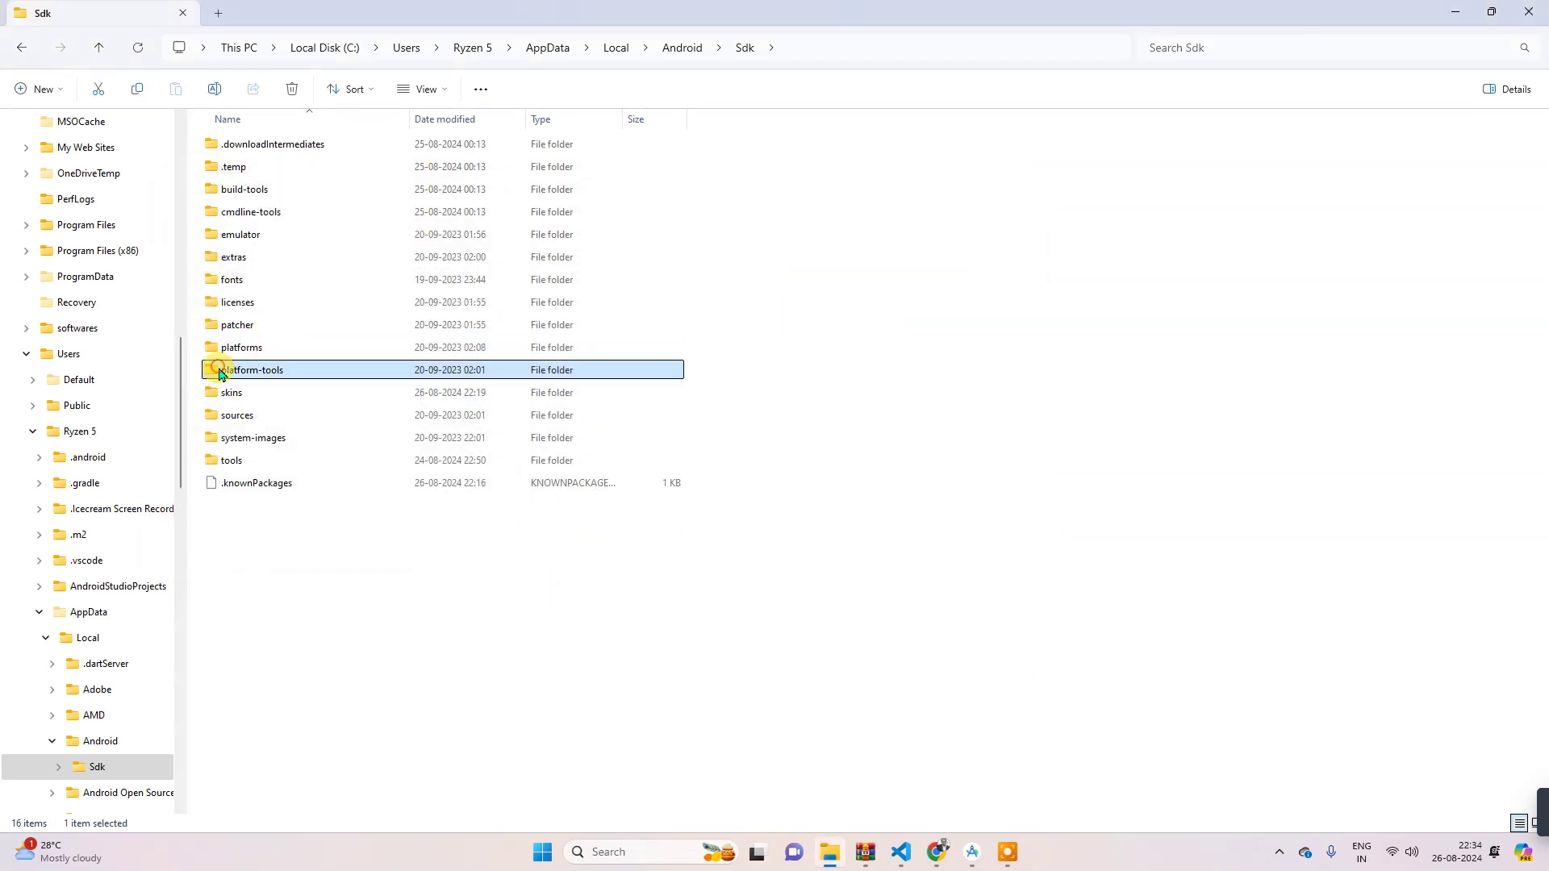
click(891, 52)
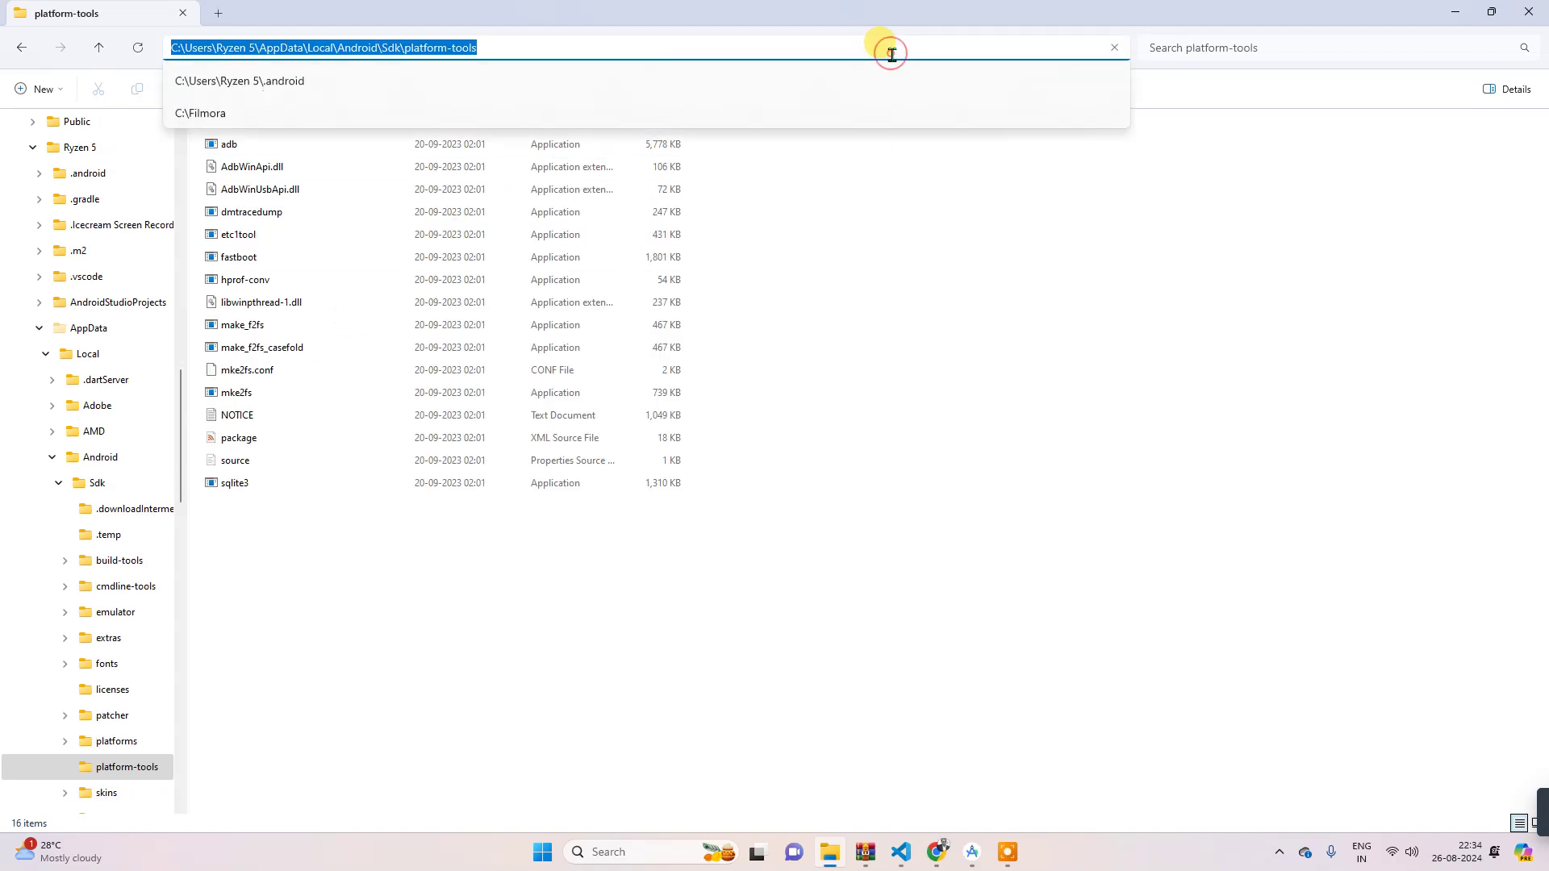
click(1006, 618)
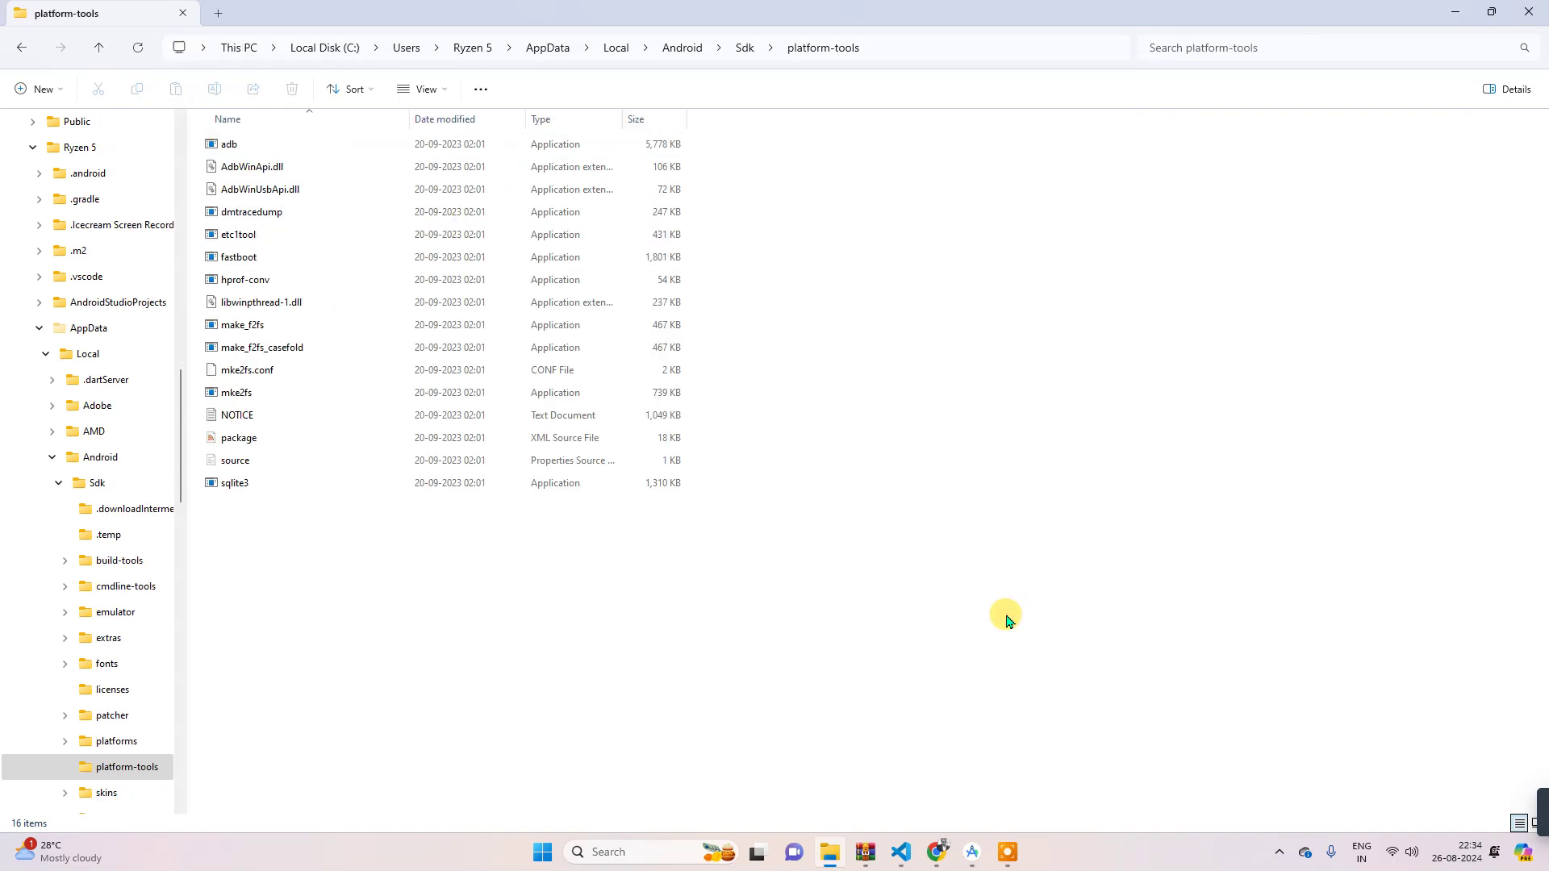
key(super)
text(env)
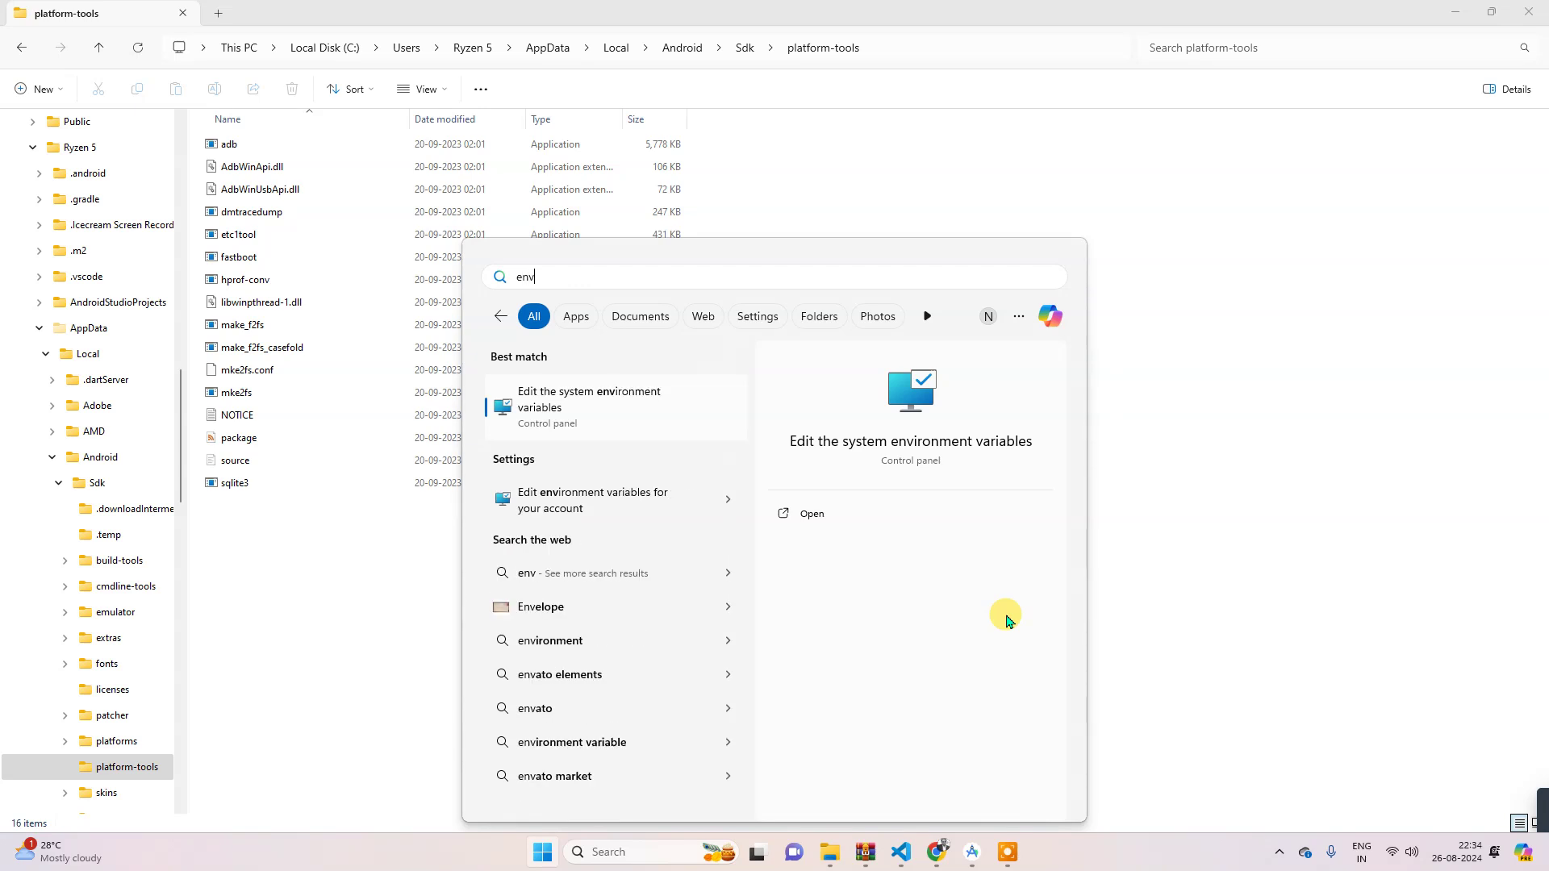
Step: Add the copied platform-tools path as a new user Path entry and confirm it
click(599, 400)
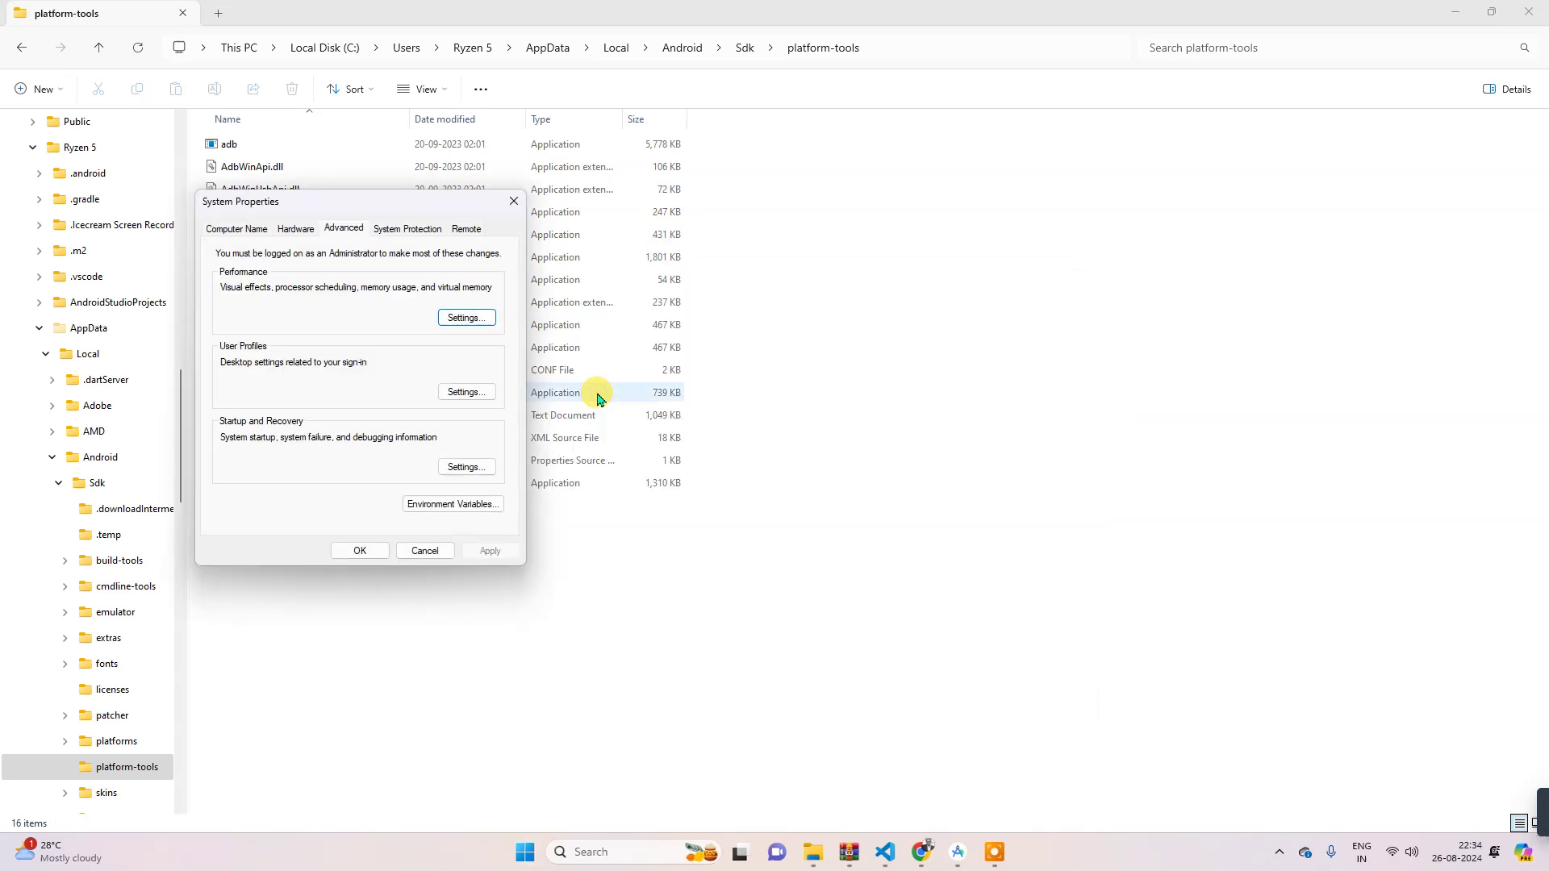
click(471, 506)
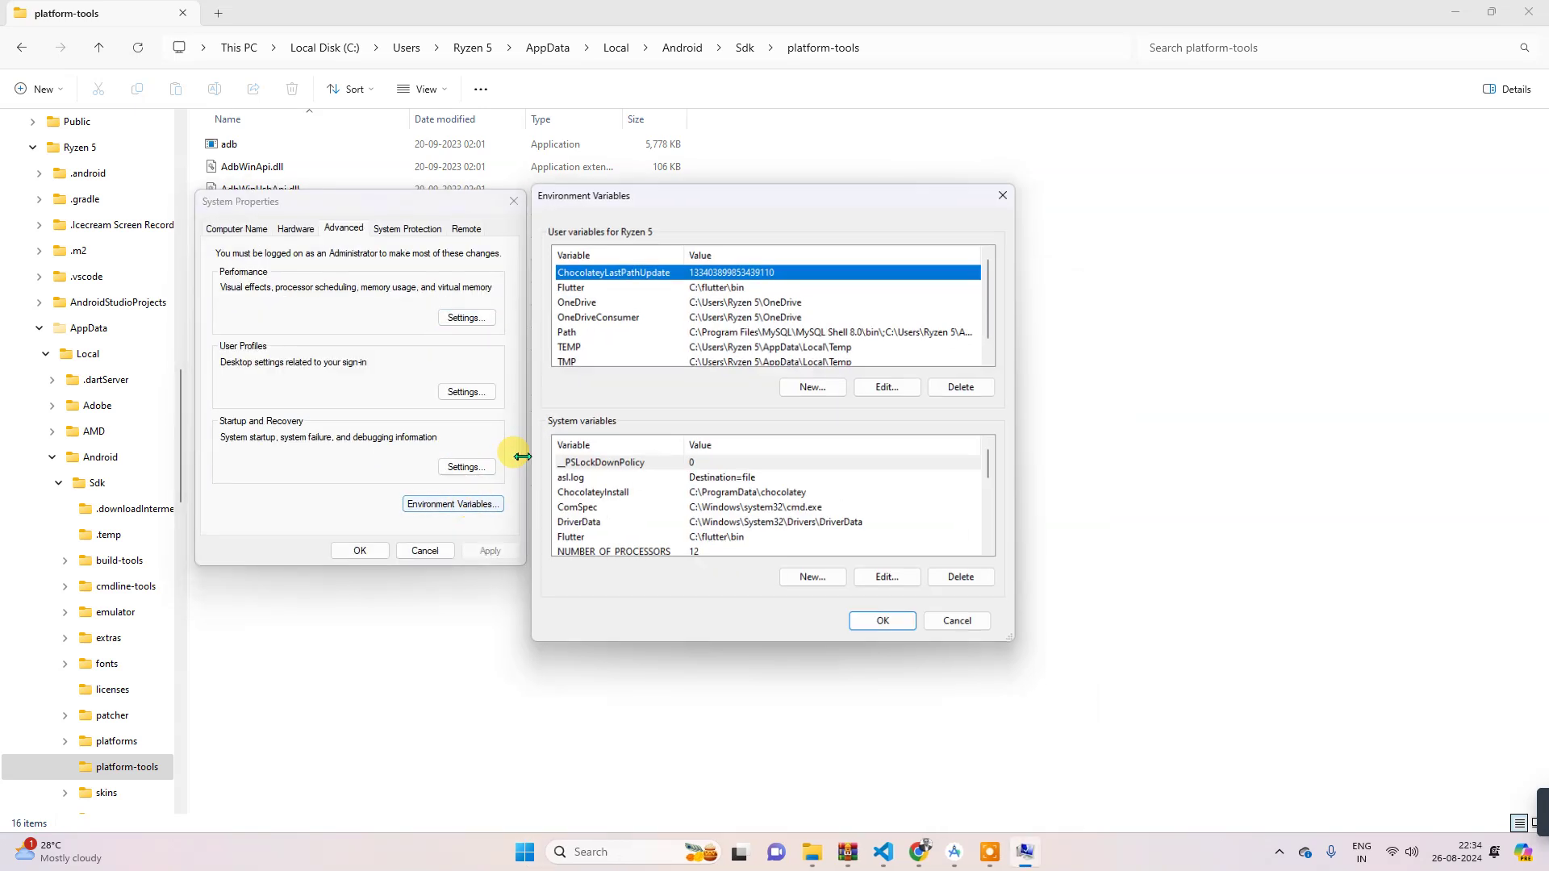
click(589, 333)
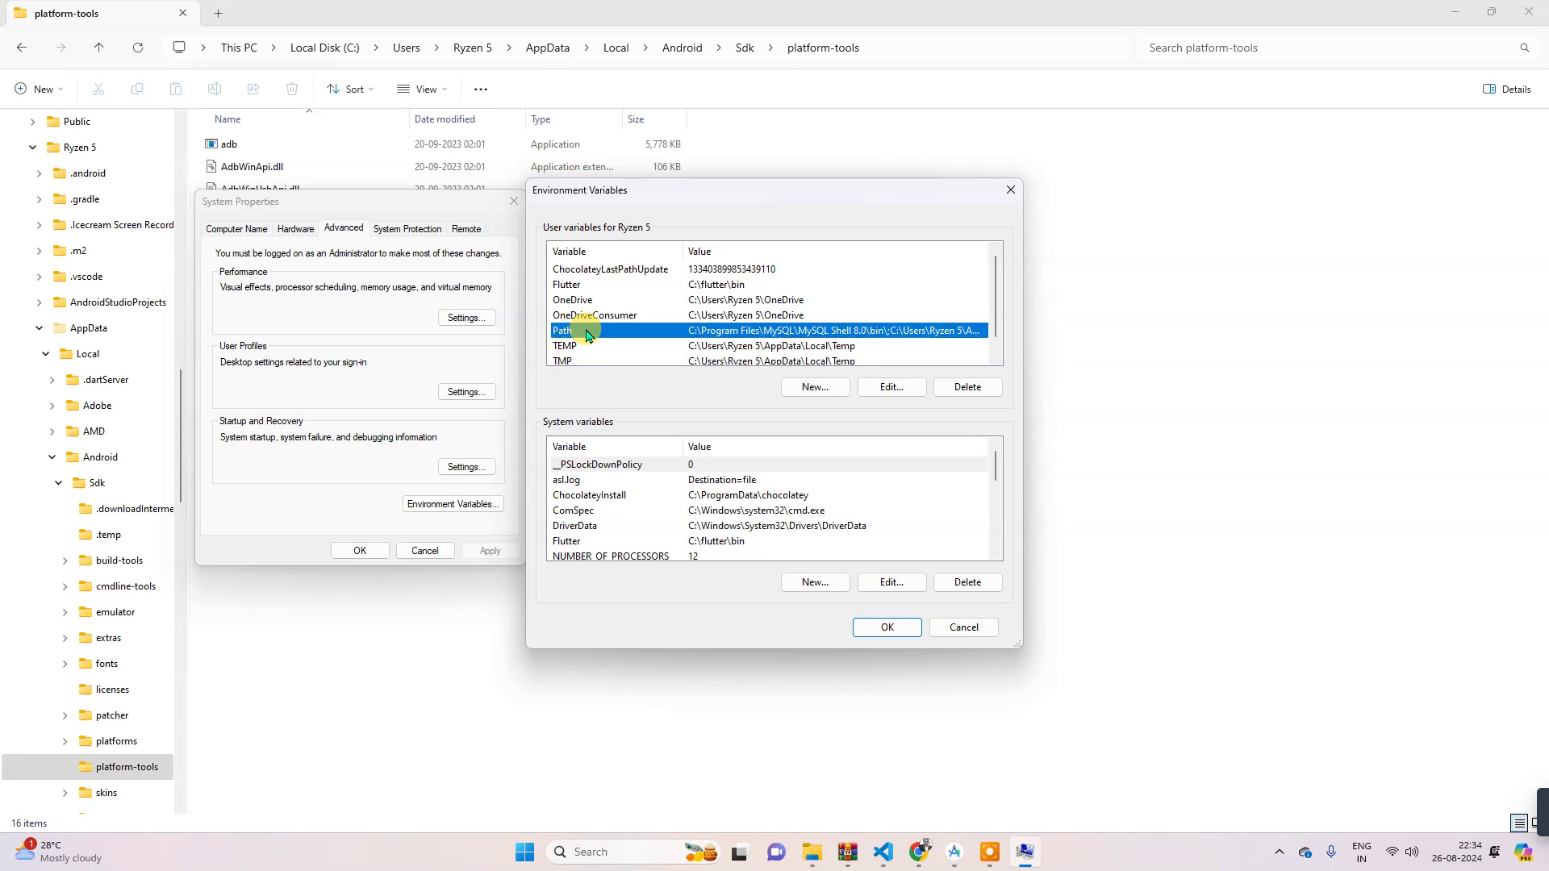
click(888, 387)
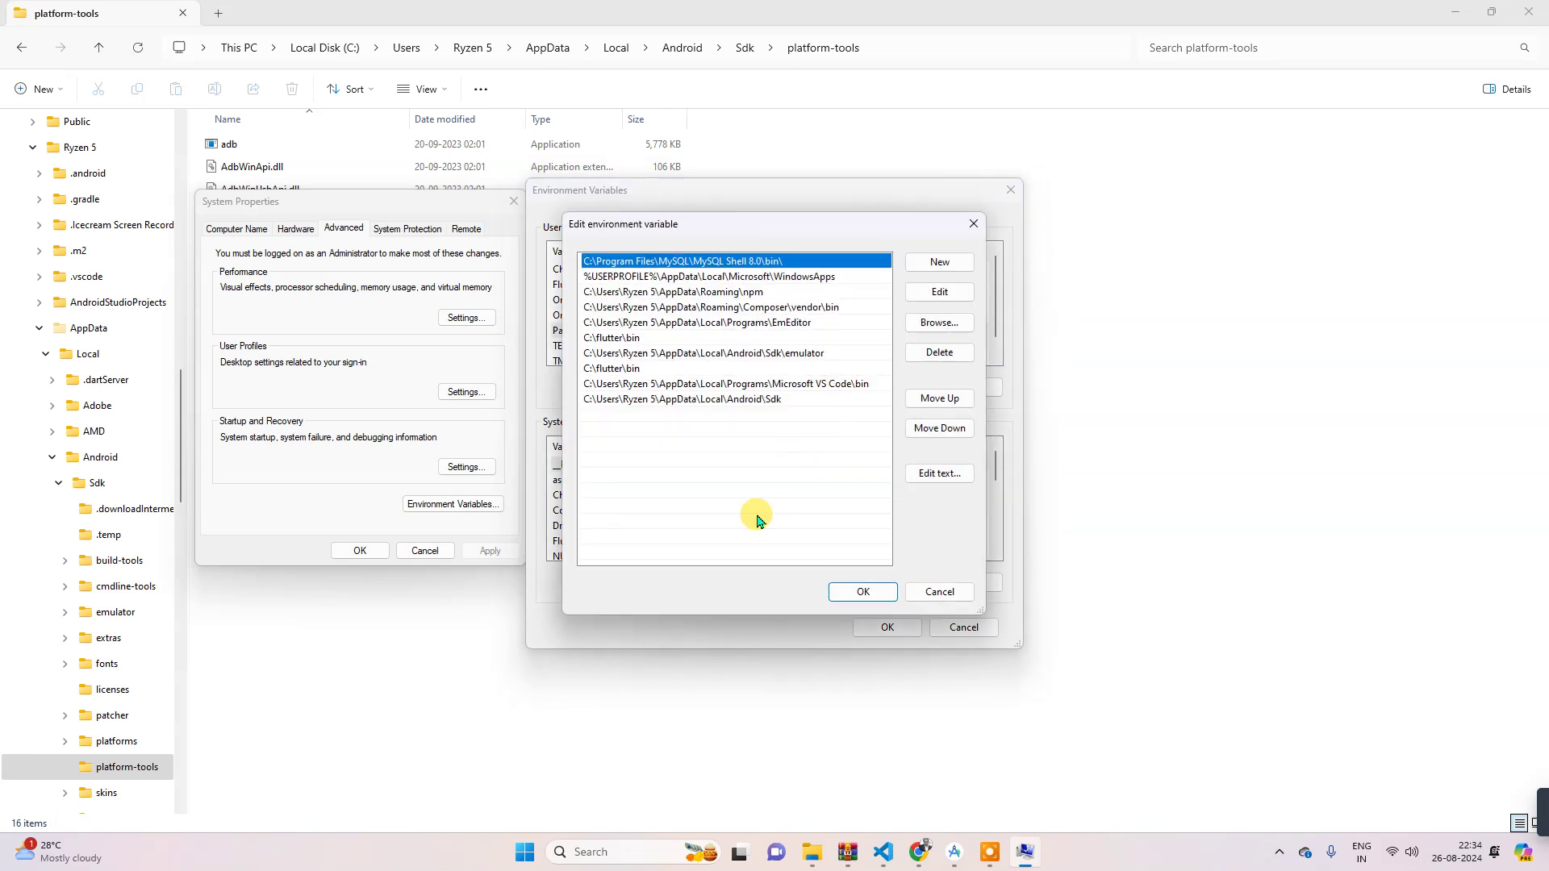
click(939, 263)
text(C:\Users\Ryzen 5\AppData\Local\Android\Sdk\platform-tools)
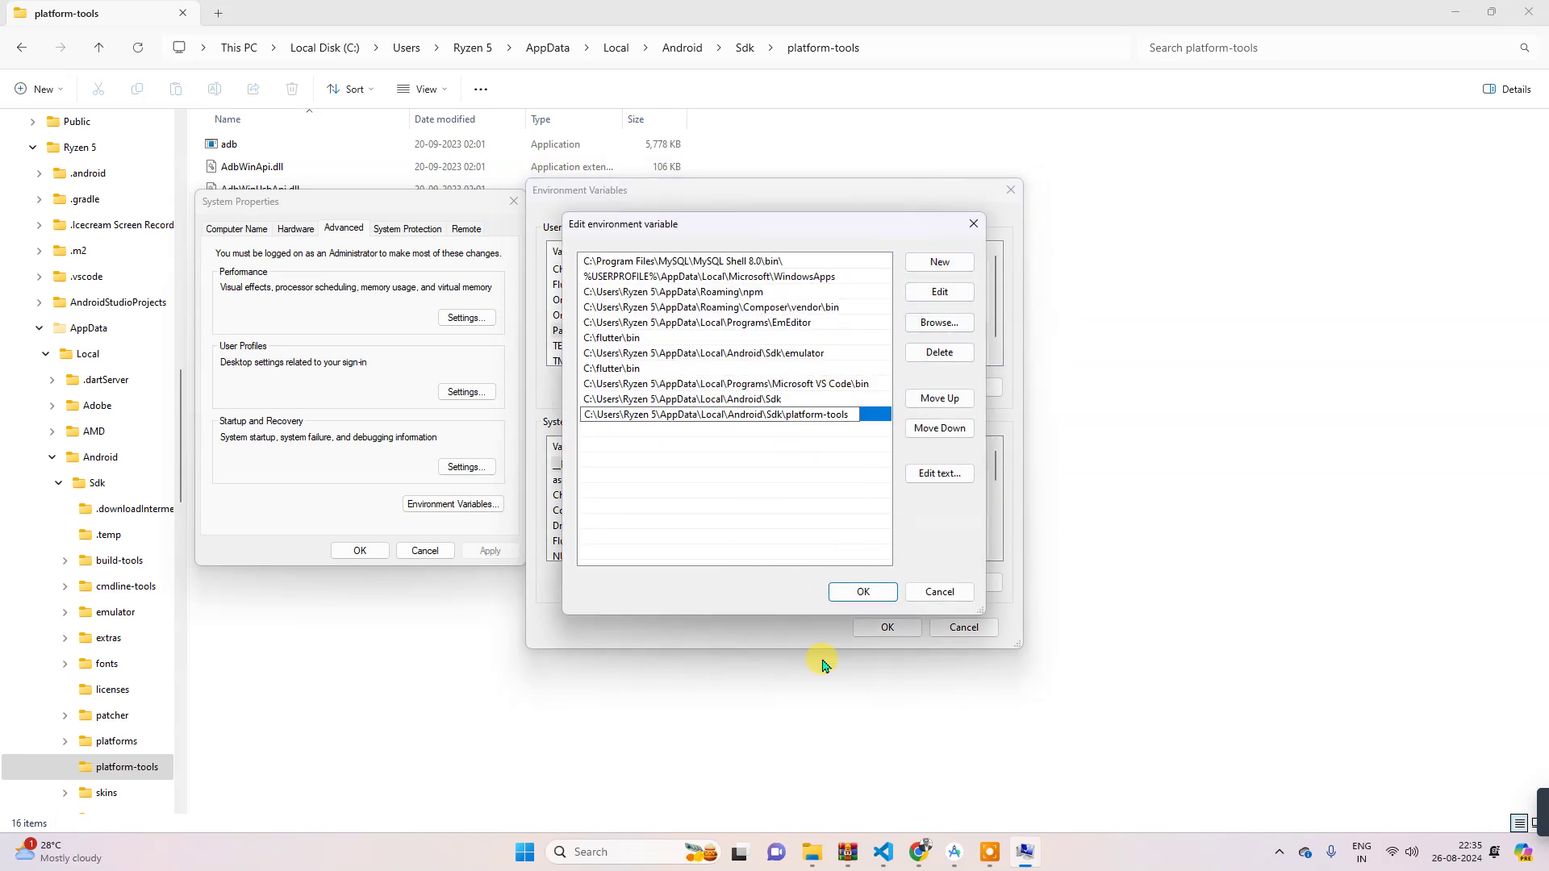
click(860, 592)
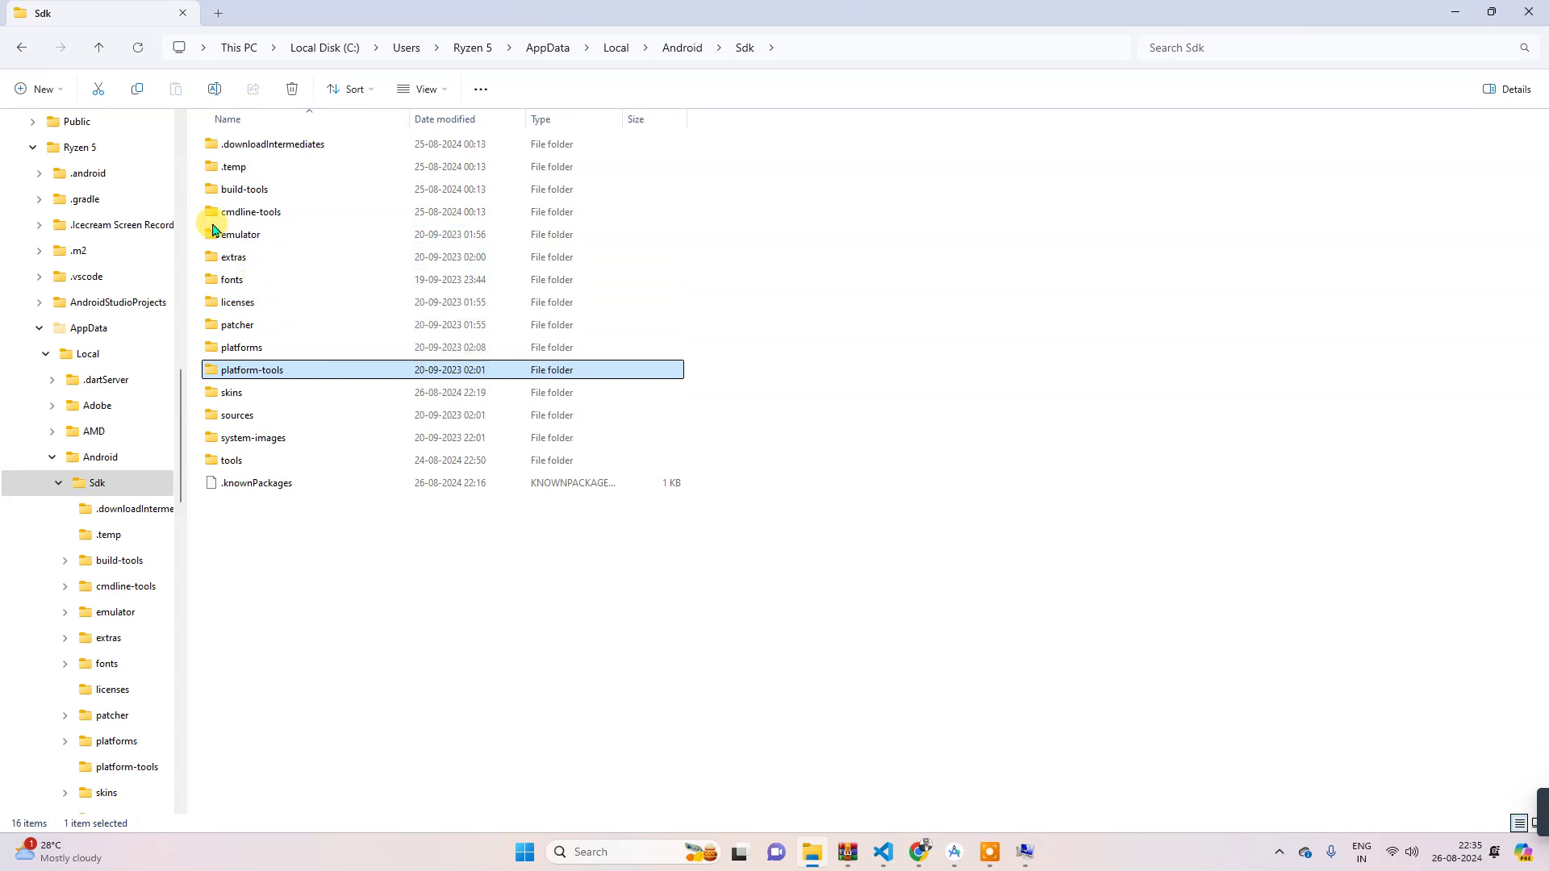
Step: Open the Sdk emulator folder and copy its full path from the address bar
double_click(217, 230)
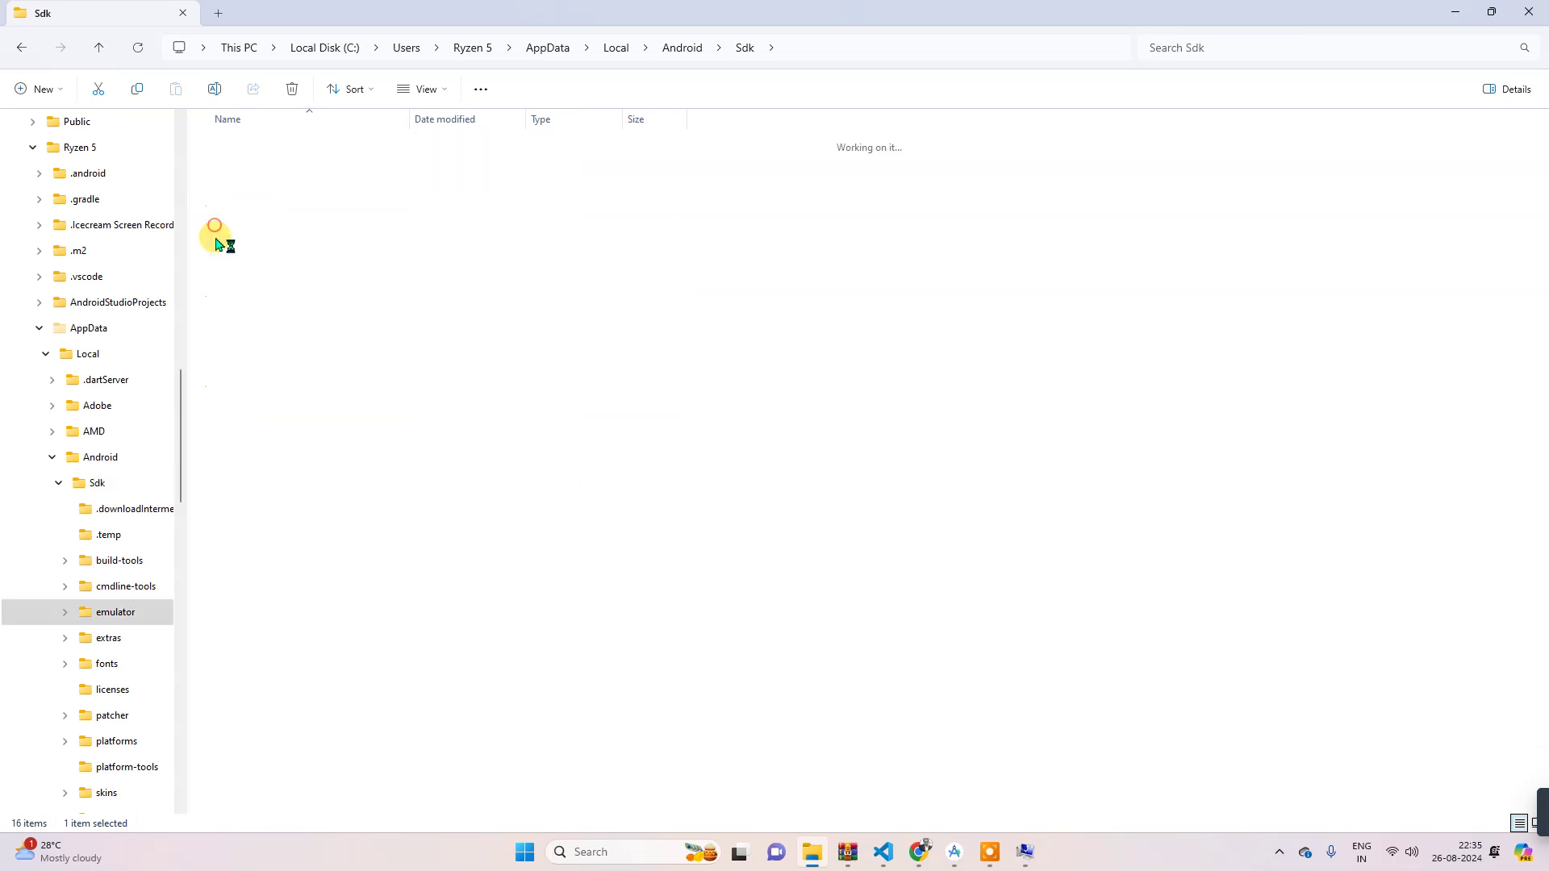
click(870, 54)
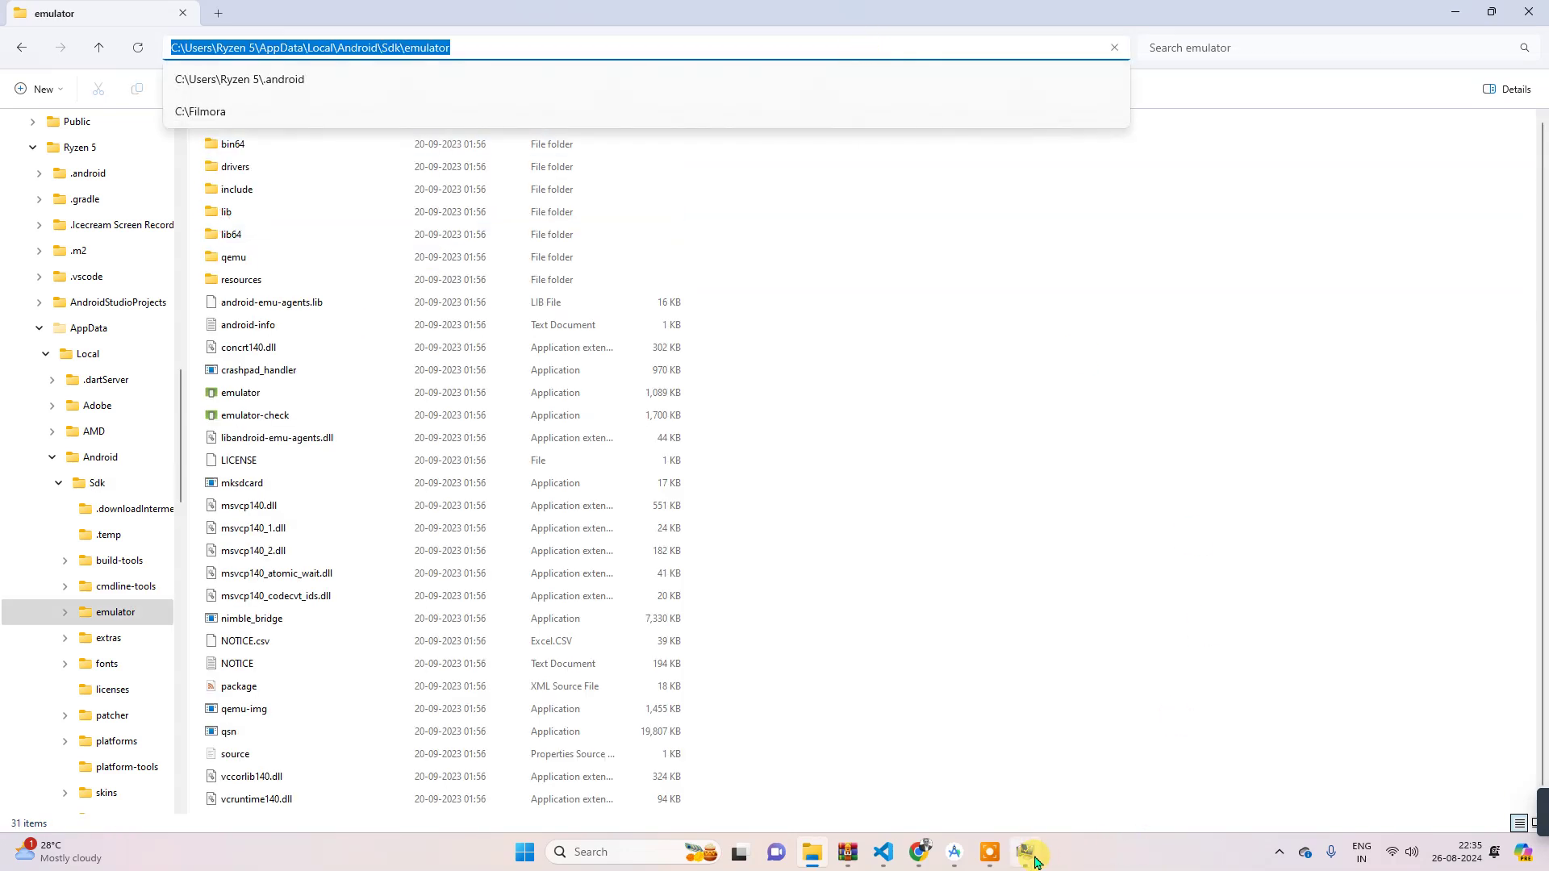
click(1038, 863)
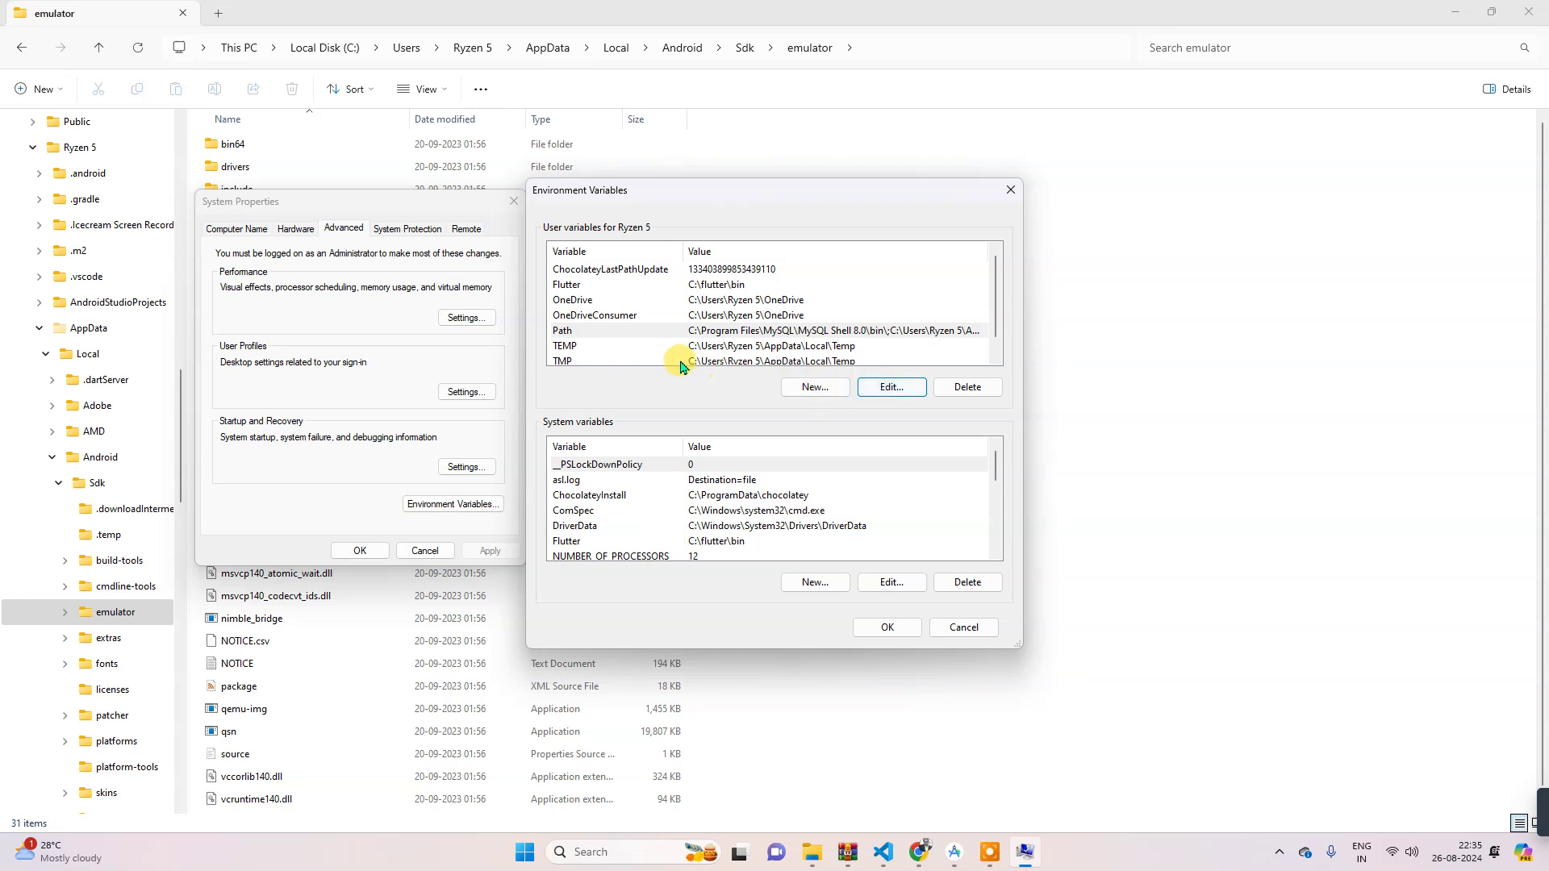
Step: Add the emulator path as a new user Path entry, confirm all dialogs, and return to Sdk
click(722, 330)
click(891, 388)
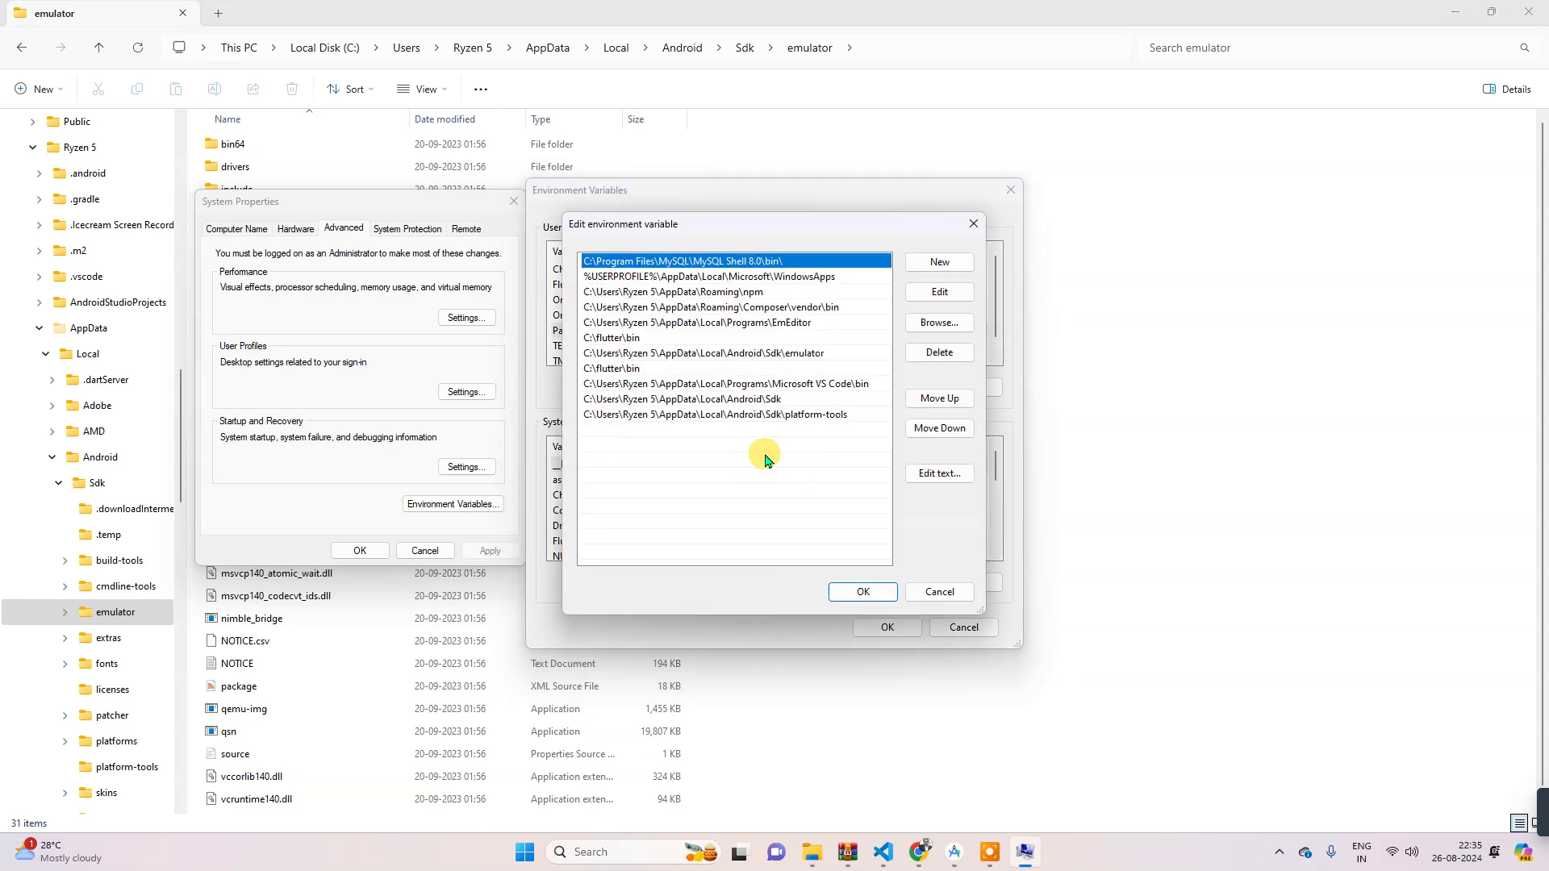
click(935, 262)
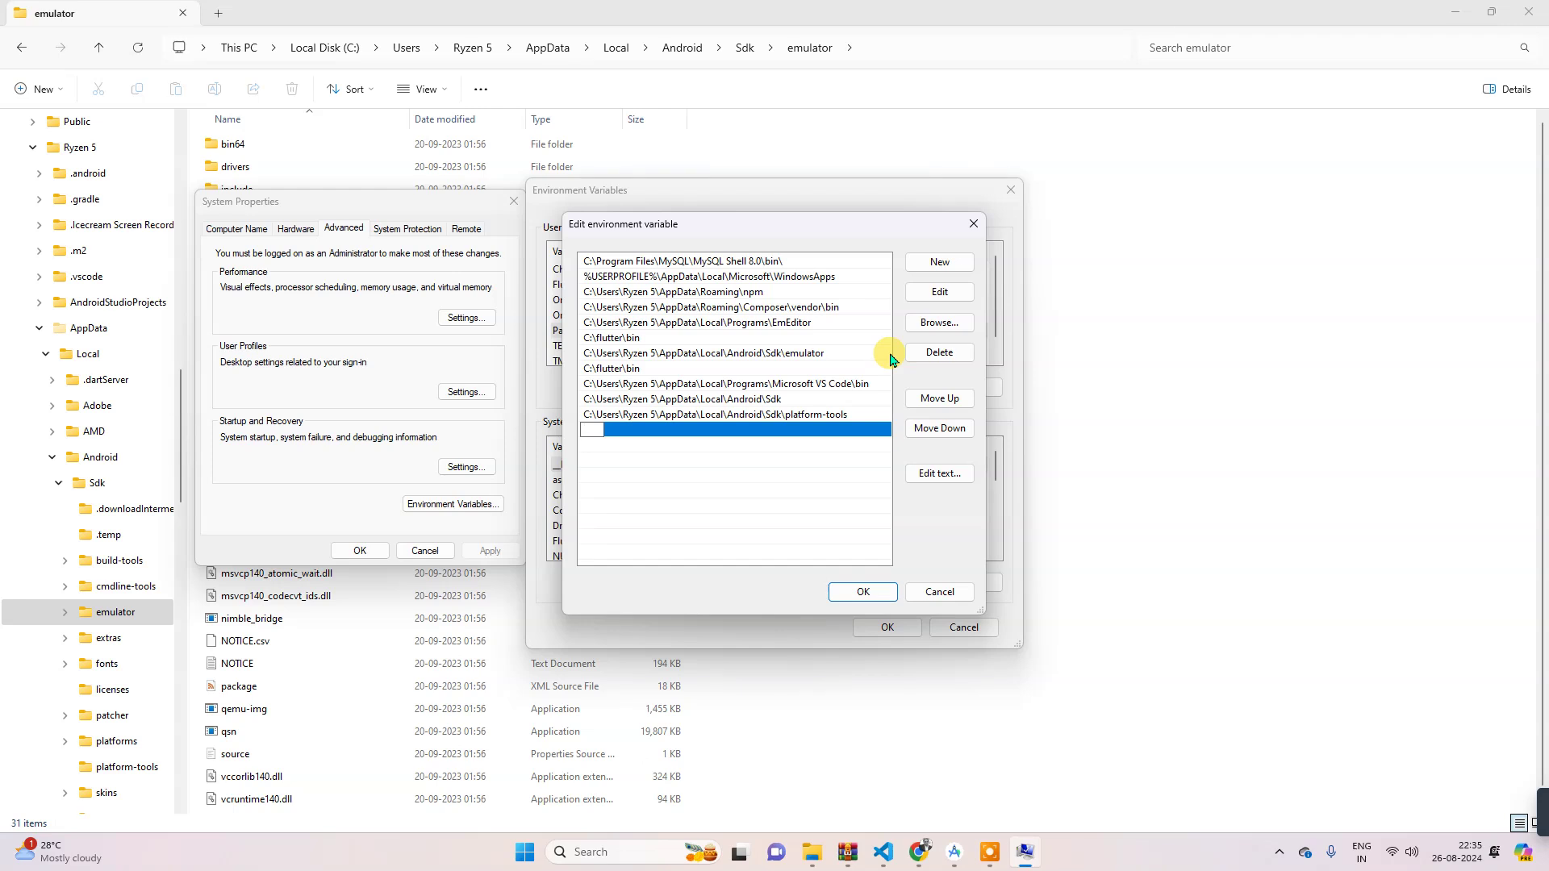
text(C:\Users\Ryzen 5\AppData\Local\Android\Sdk\emulator)
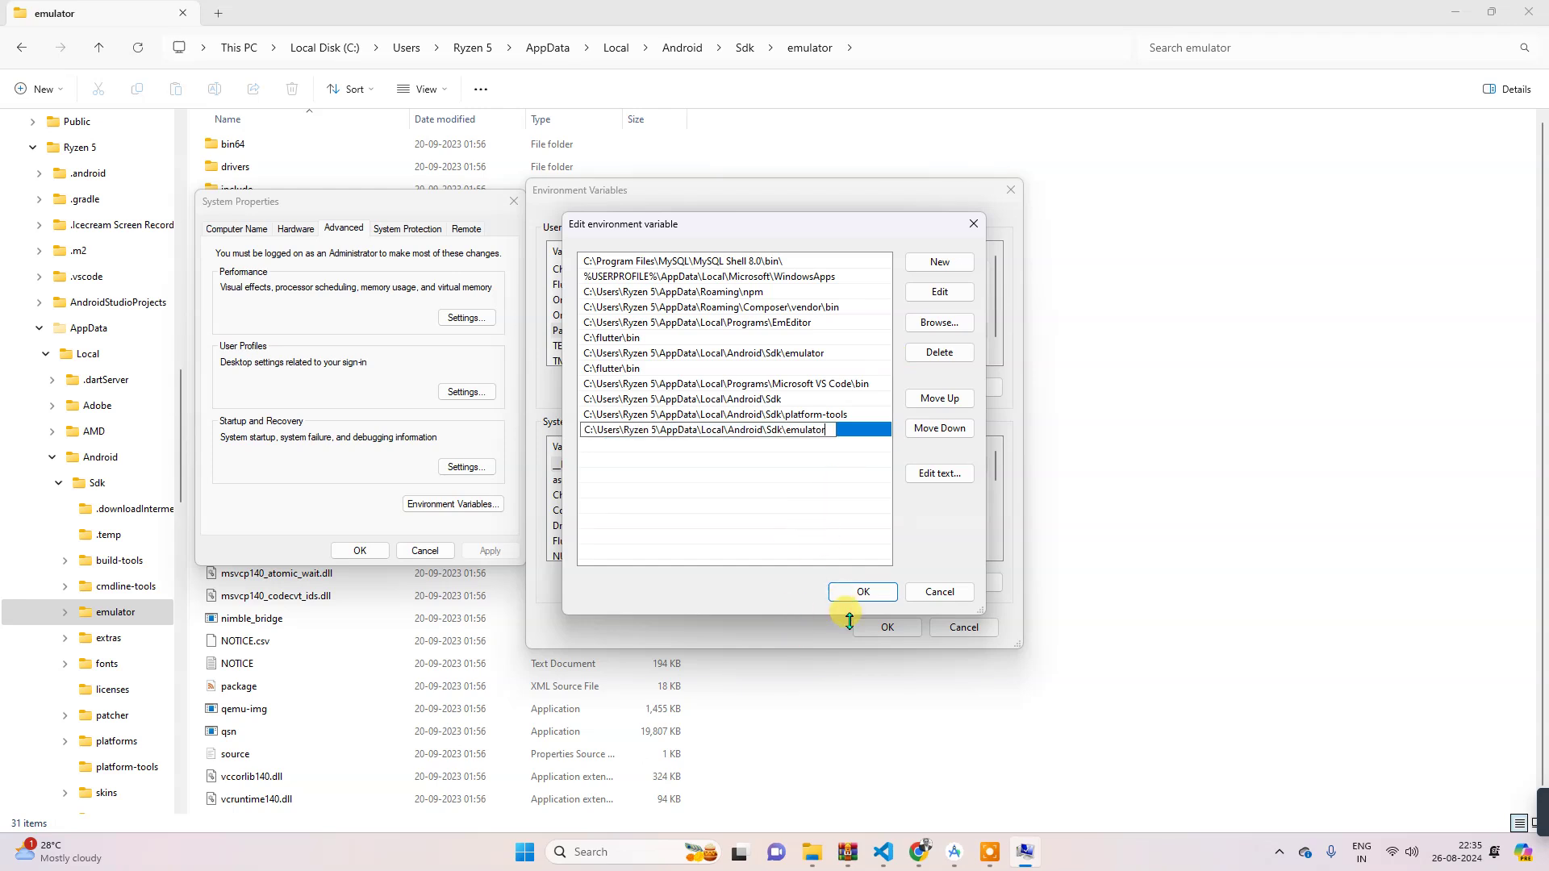
click(860, 593)
click(885, 627)
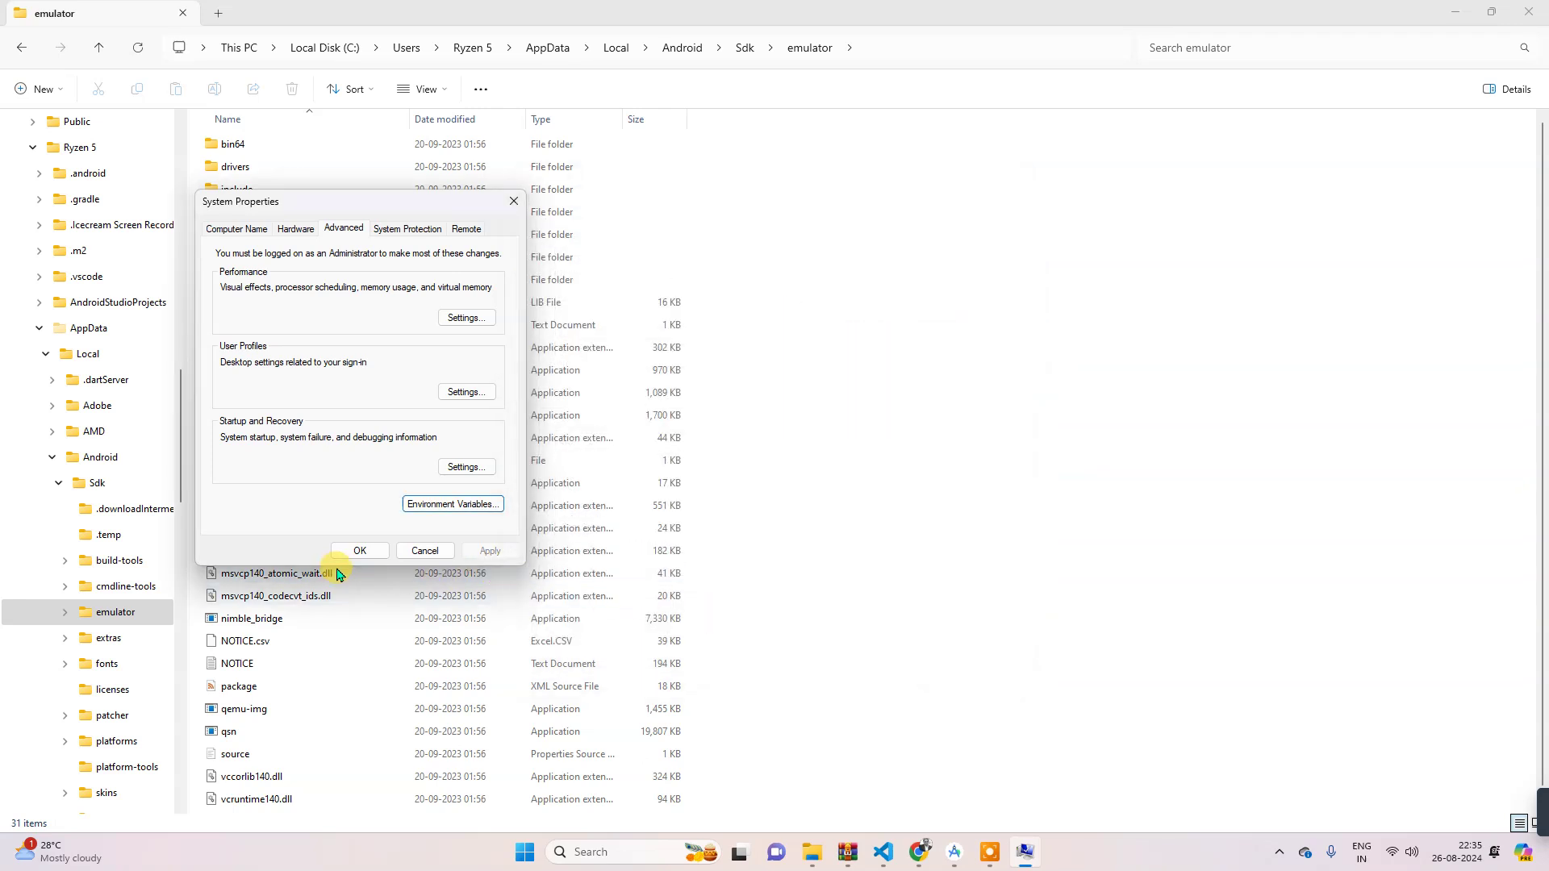
click(364, 551)
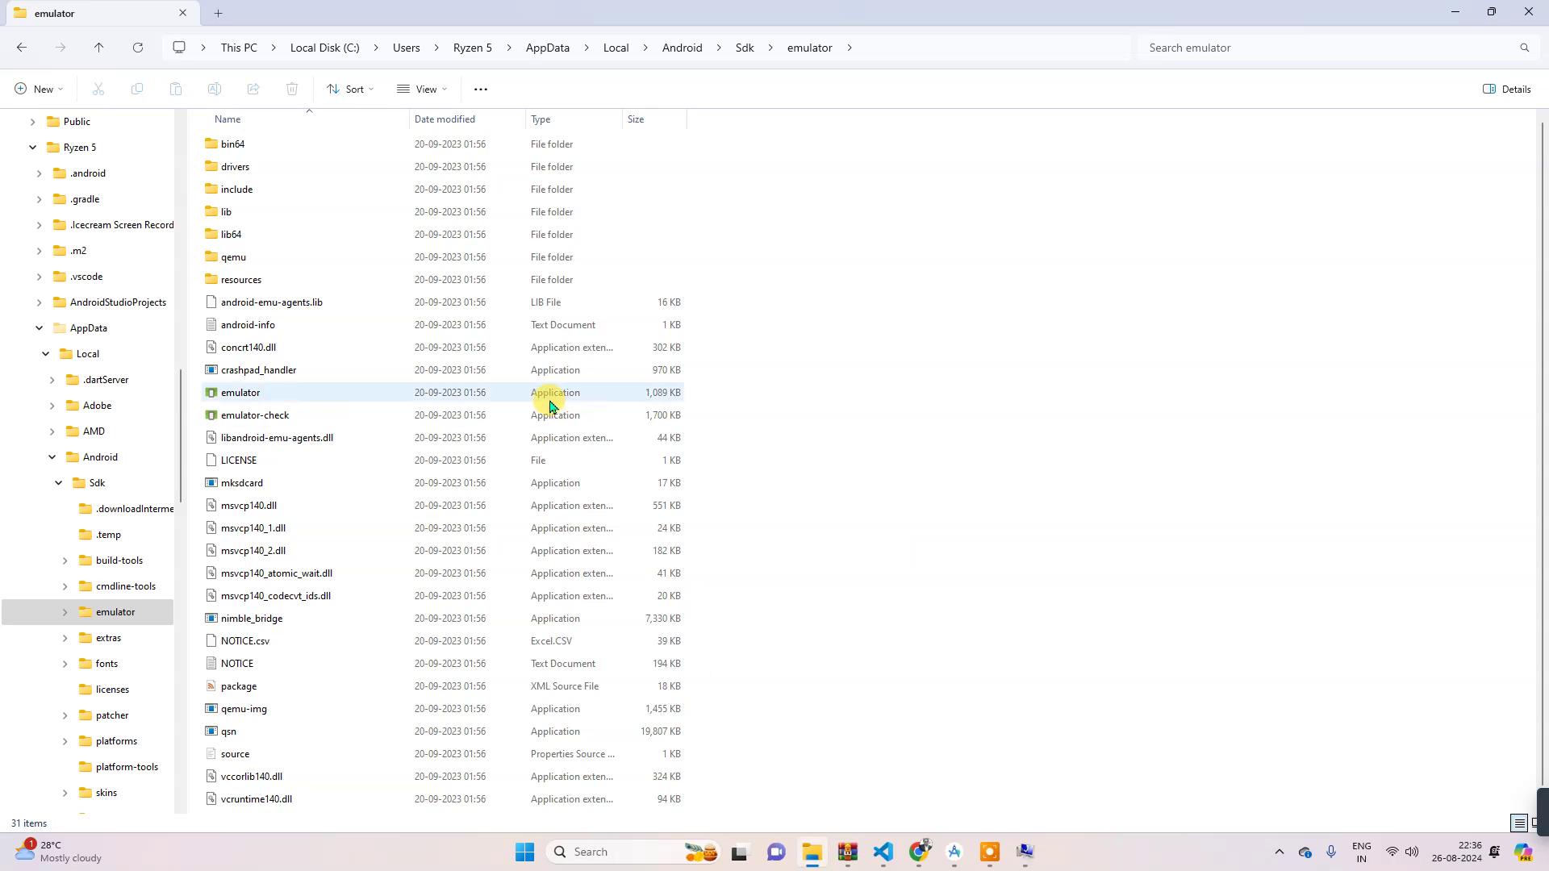
click(742, 50)
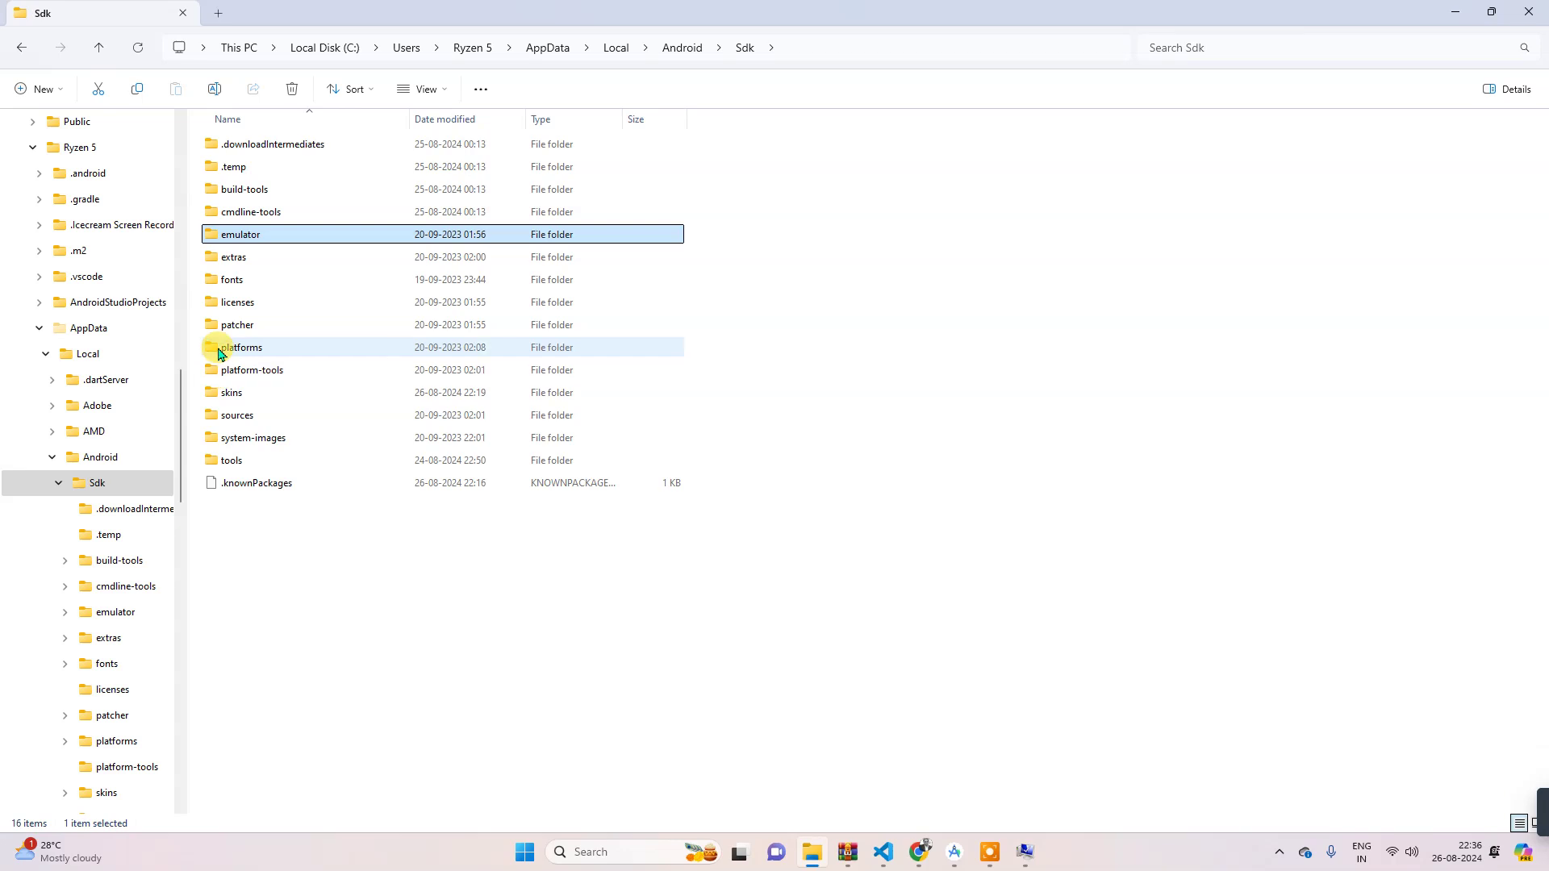
Step: Open the Sdk tools folder and copy its full path
double_click(230, 460)
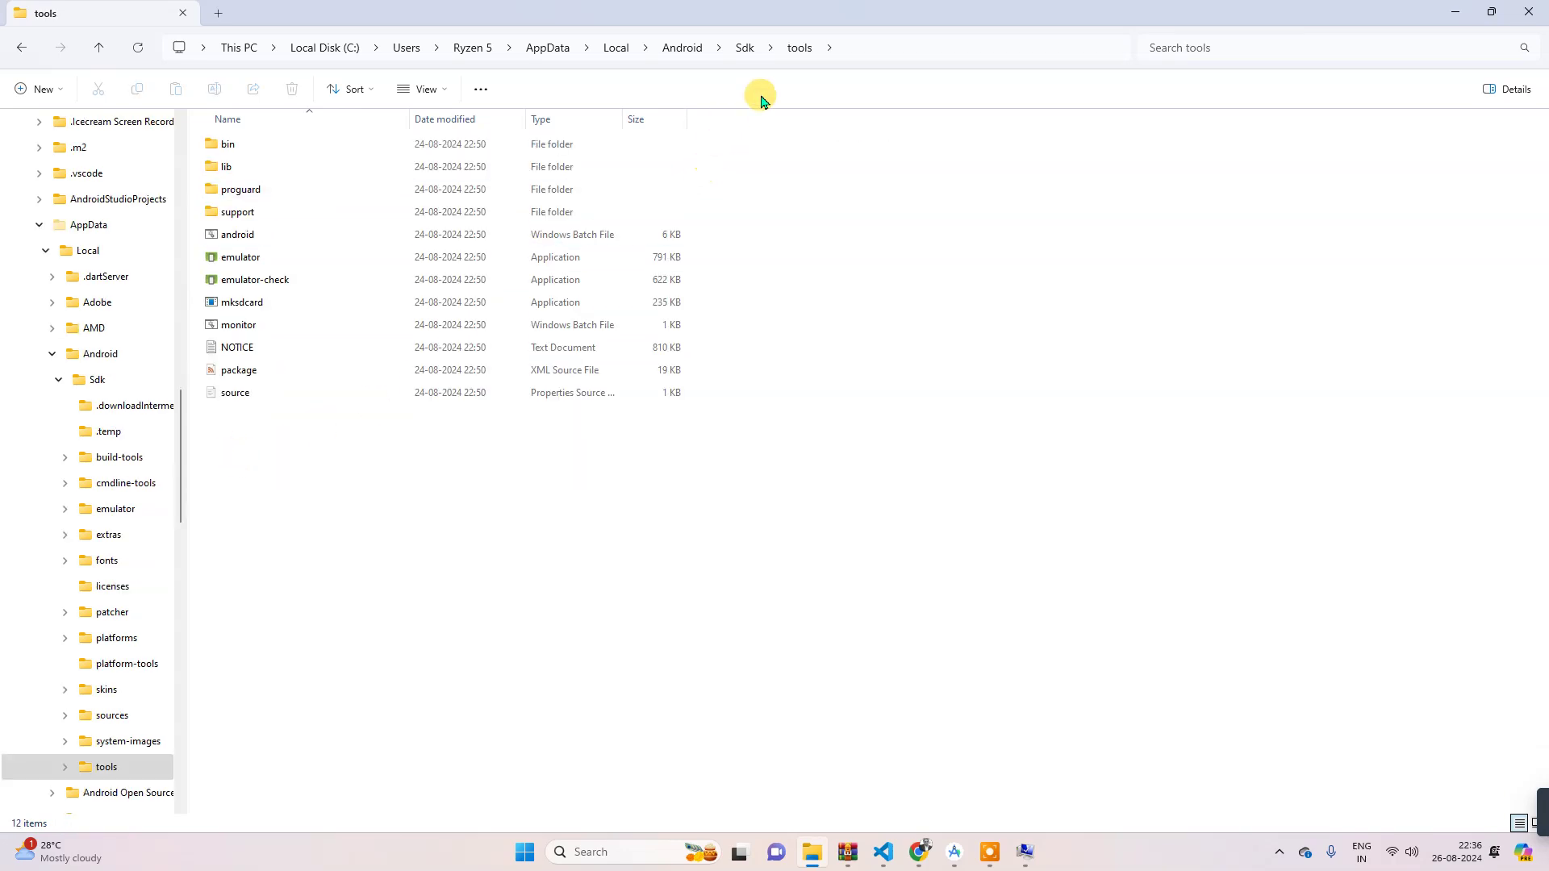
click(849, 55)
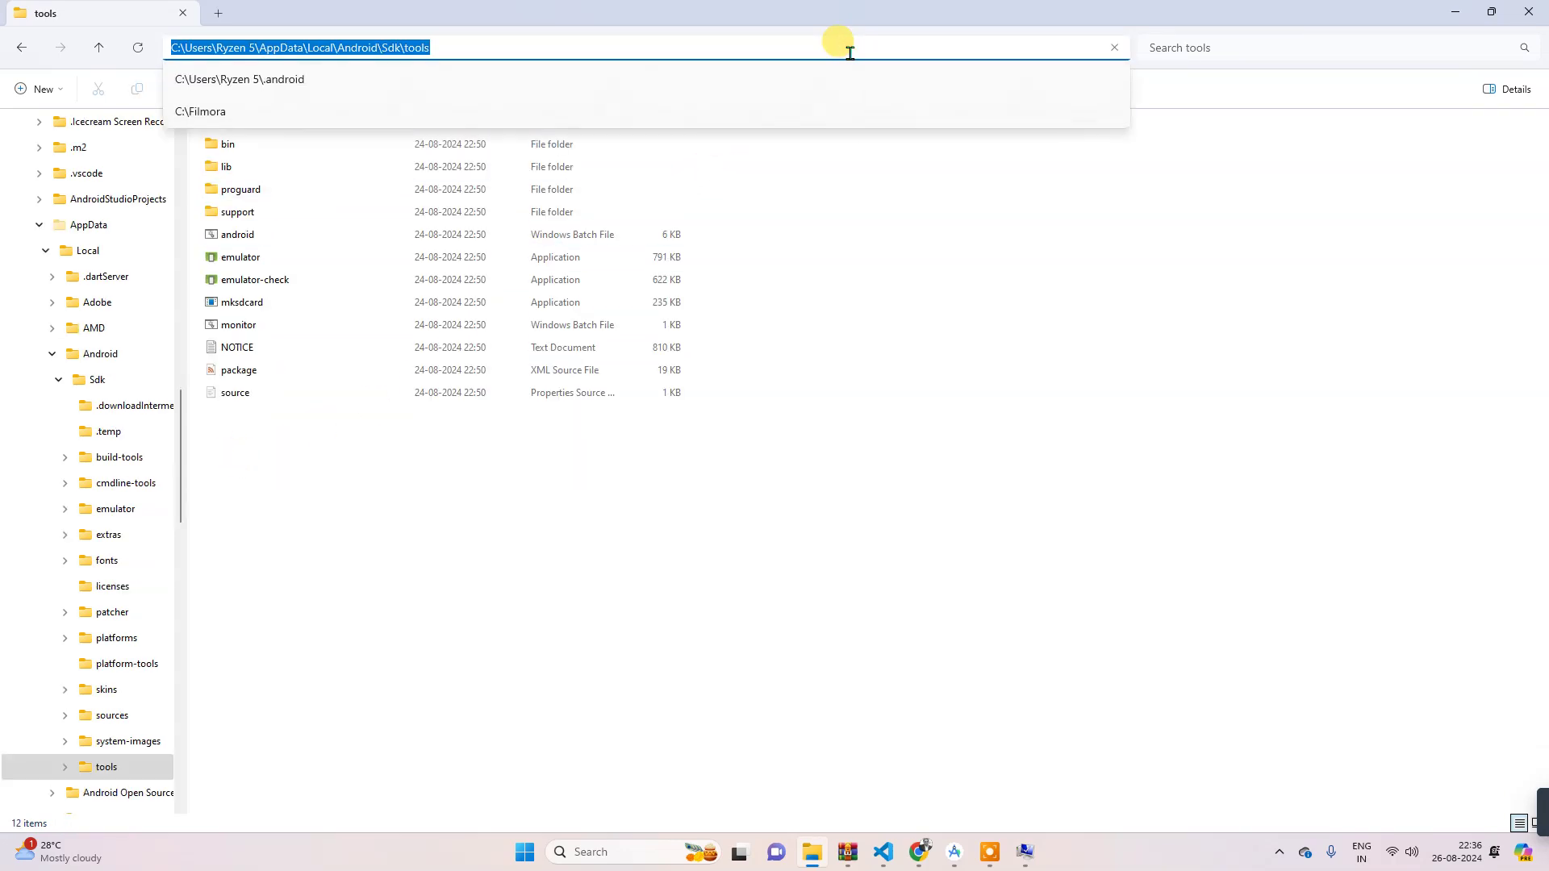
key(alt+Tab)
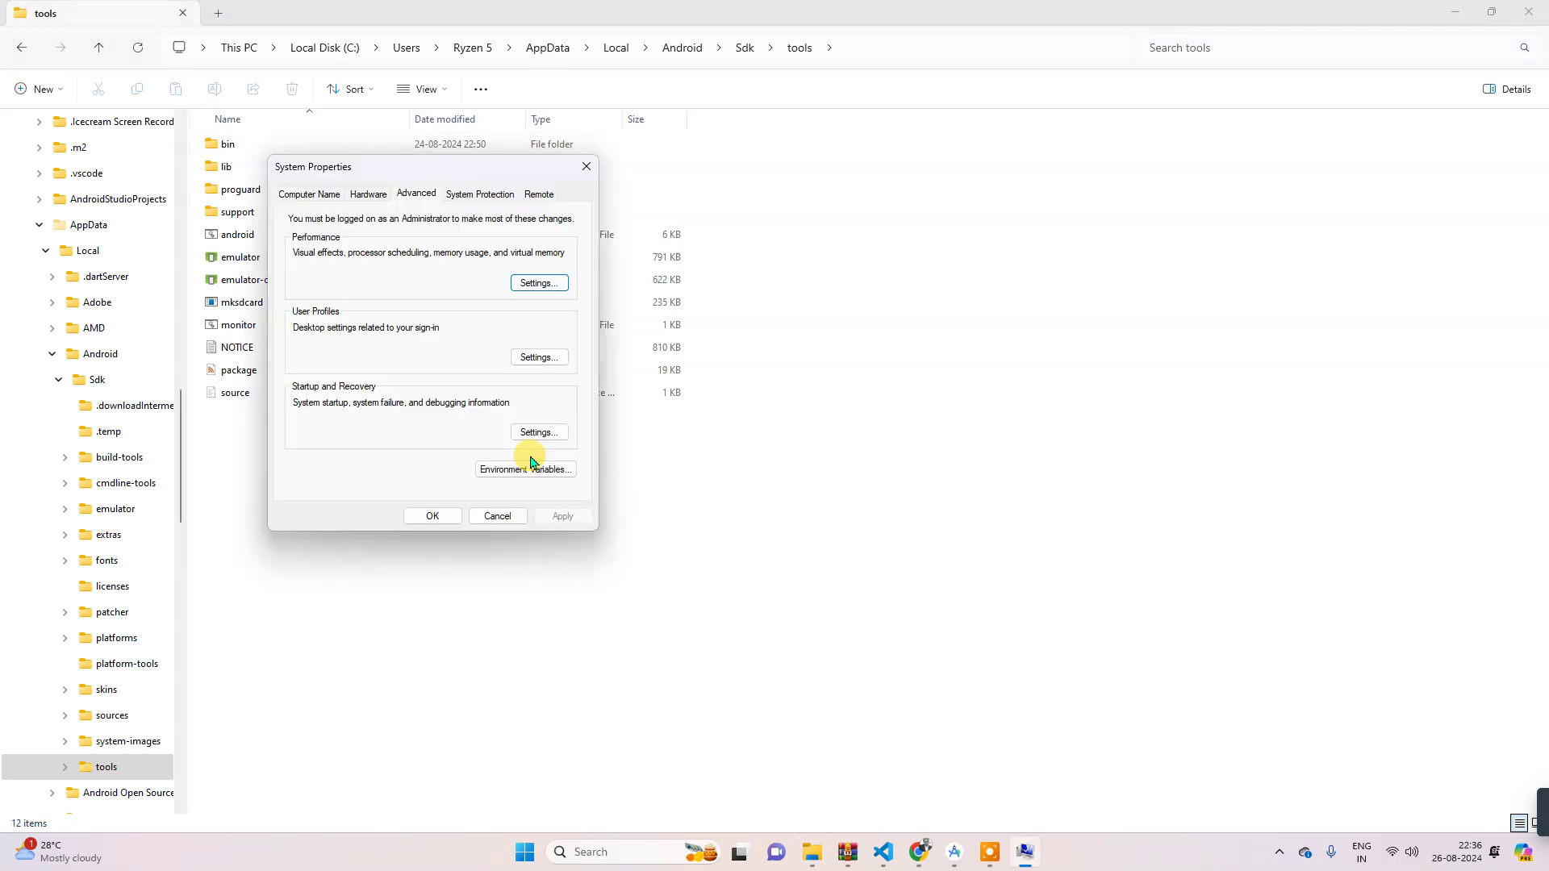
Step: Add the tools path as a new user Path entry and confirm every dialog
click(531, 466)
click(599, 332)
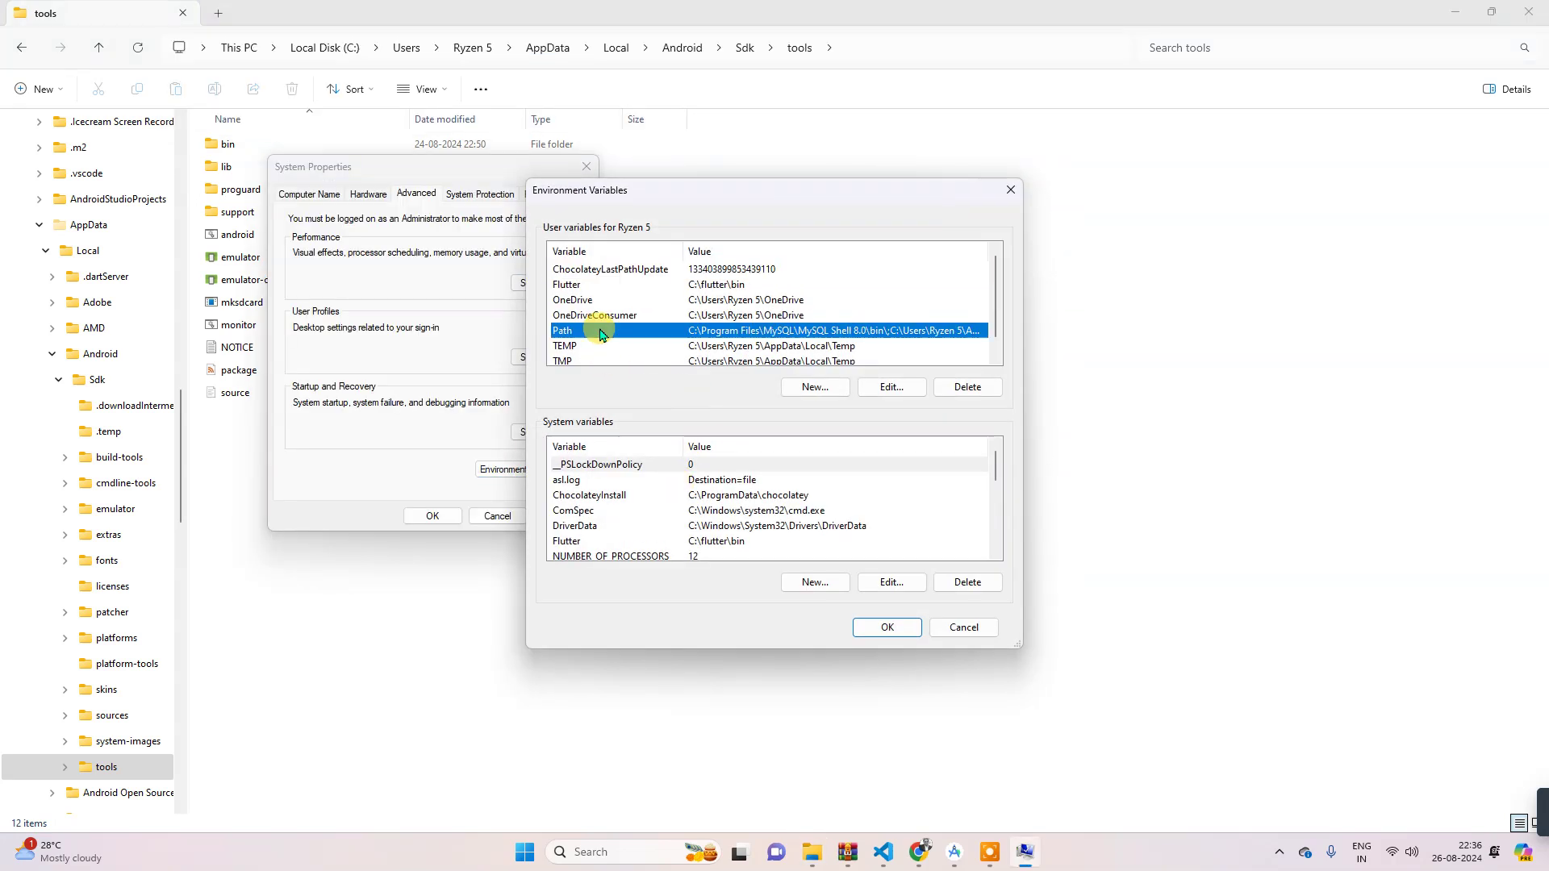
click(890, 388)
click(940, 261)
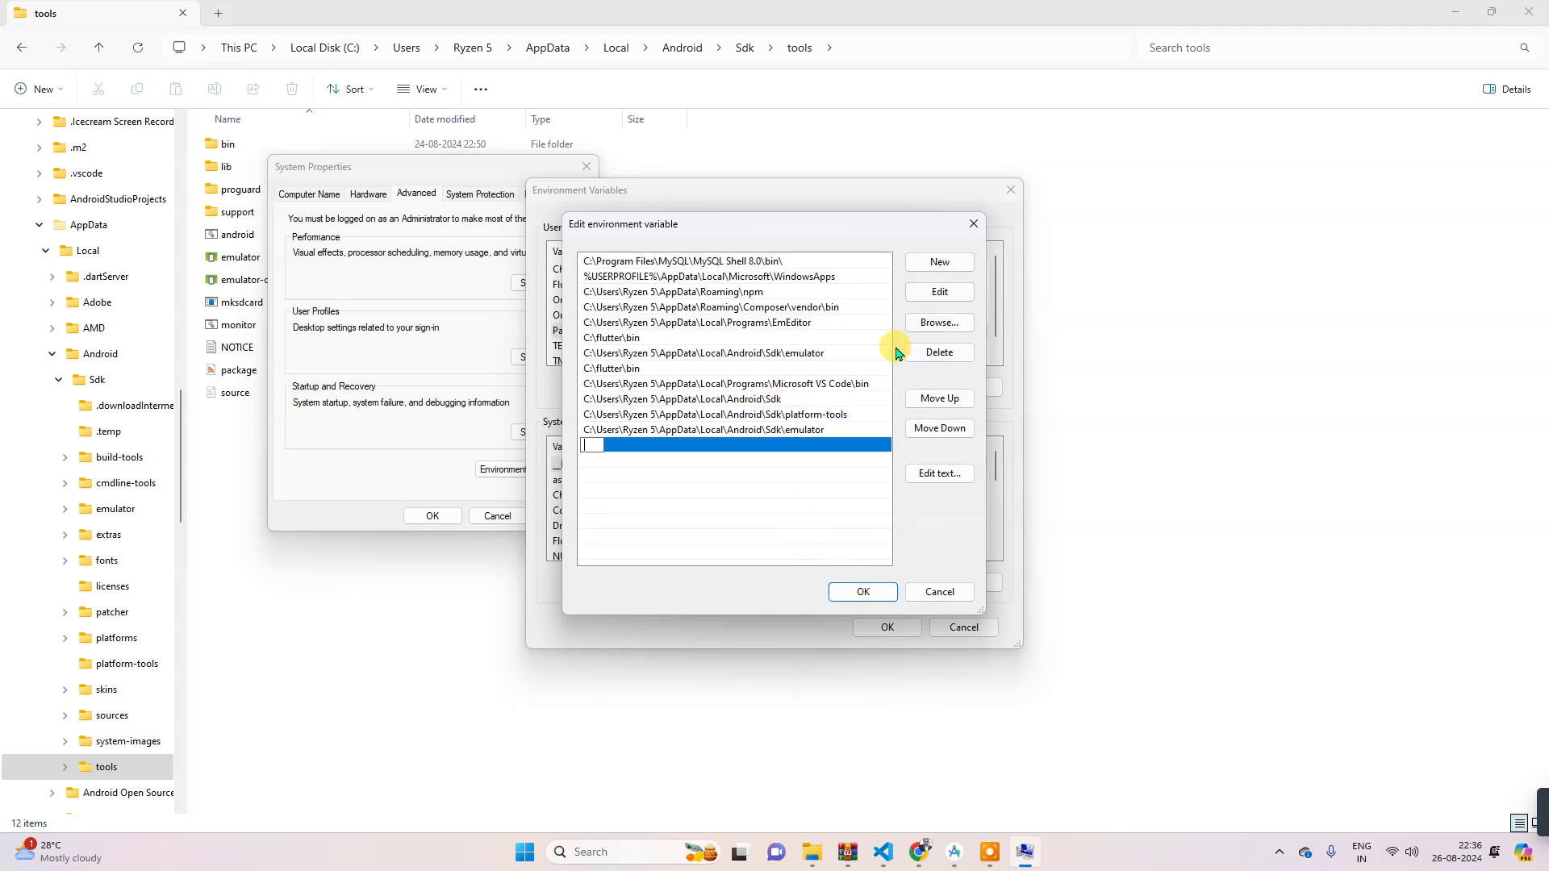
text(C:\Users\Ryzen 5\AppData\Local\Android\Sdk\tools)
click(861, 591)
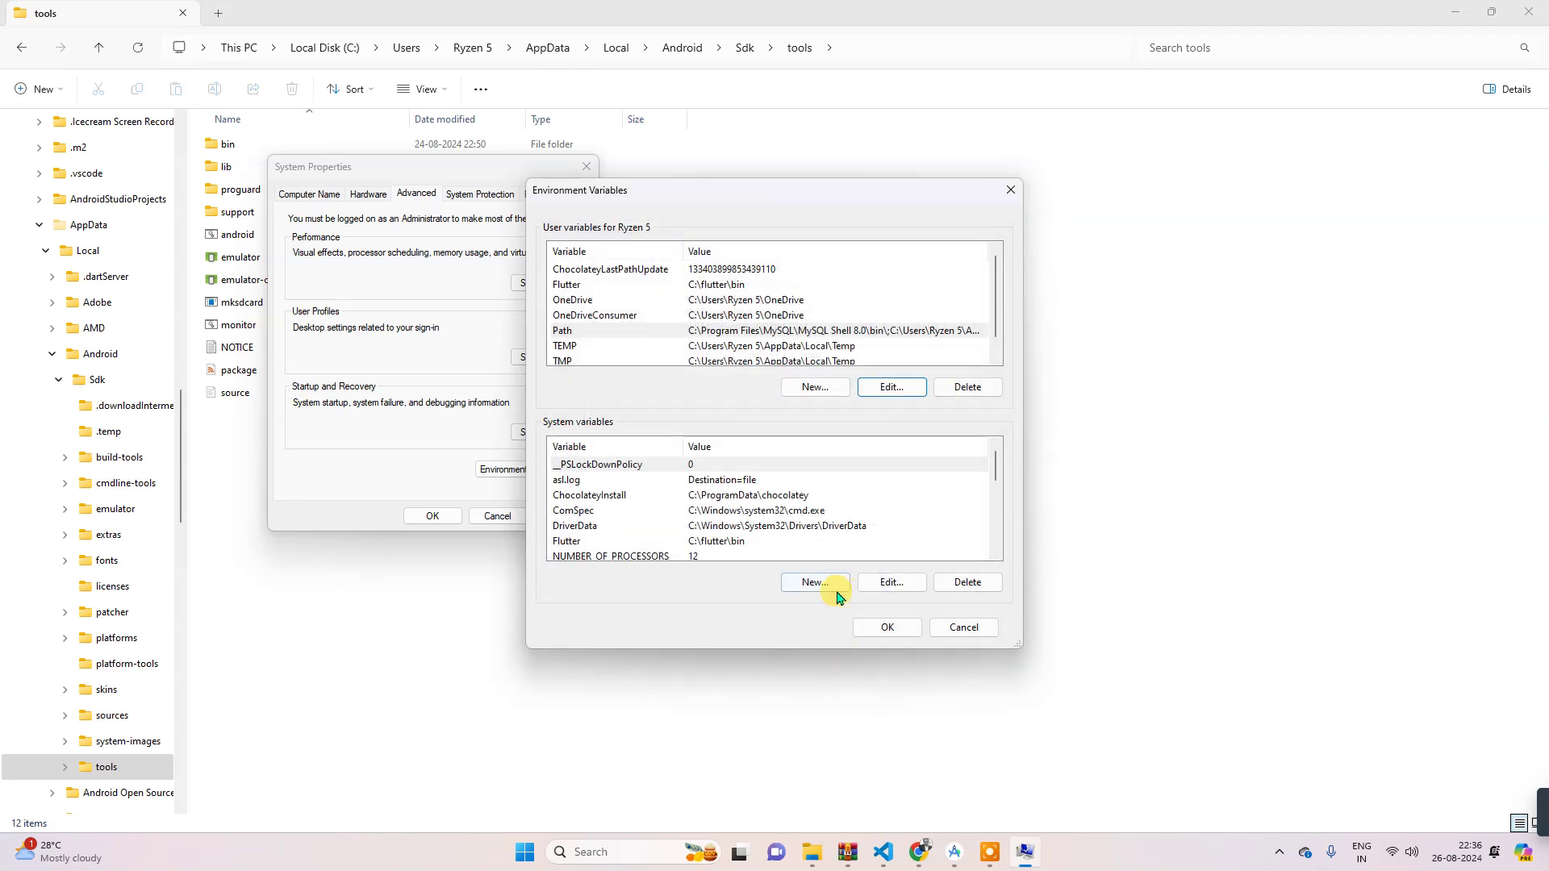
click(879, 628)
click(439, 518)
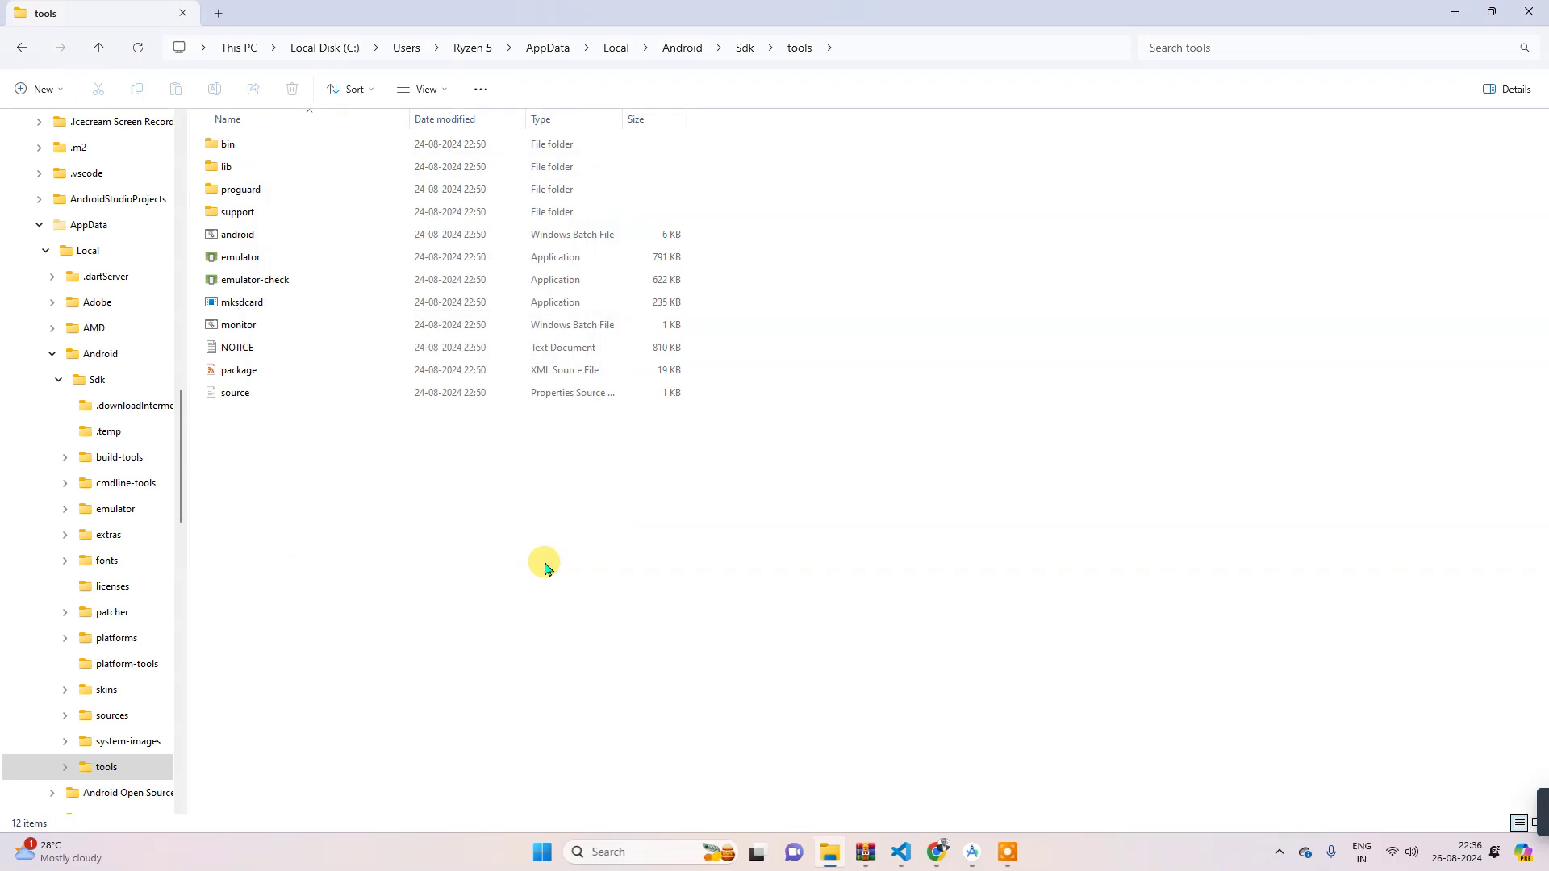
scroll(34, 640, down, 4)
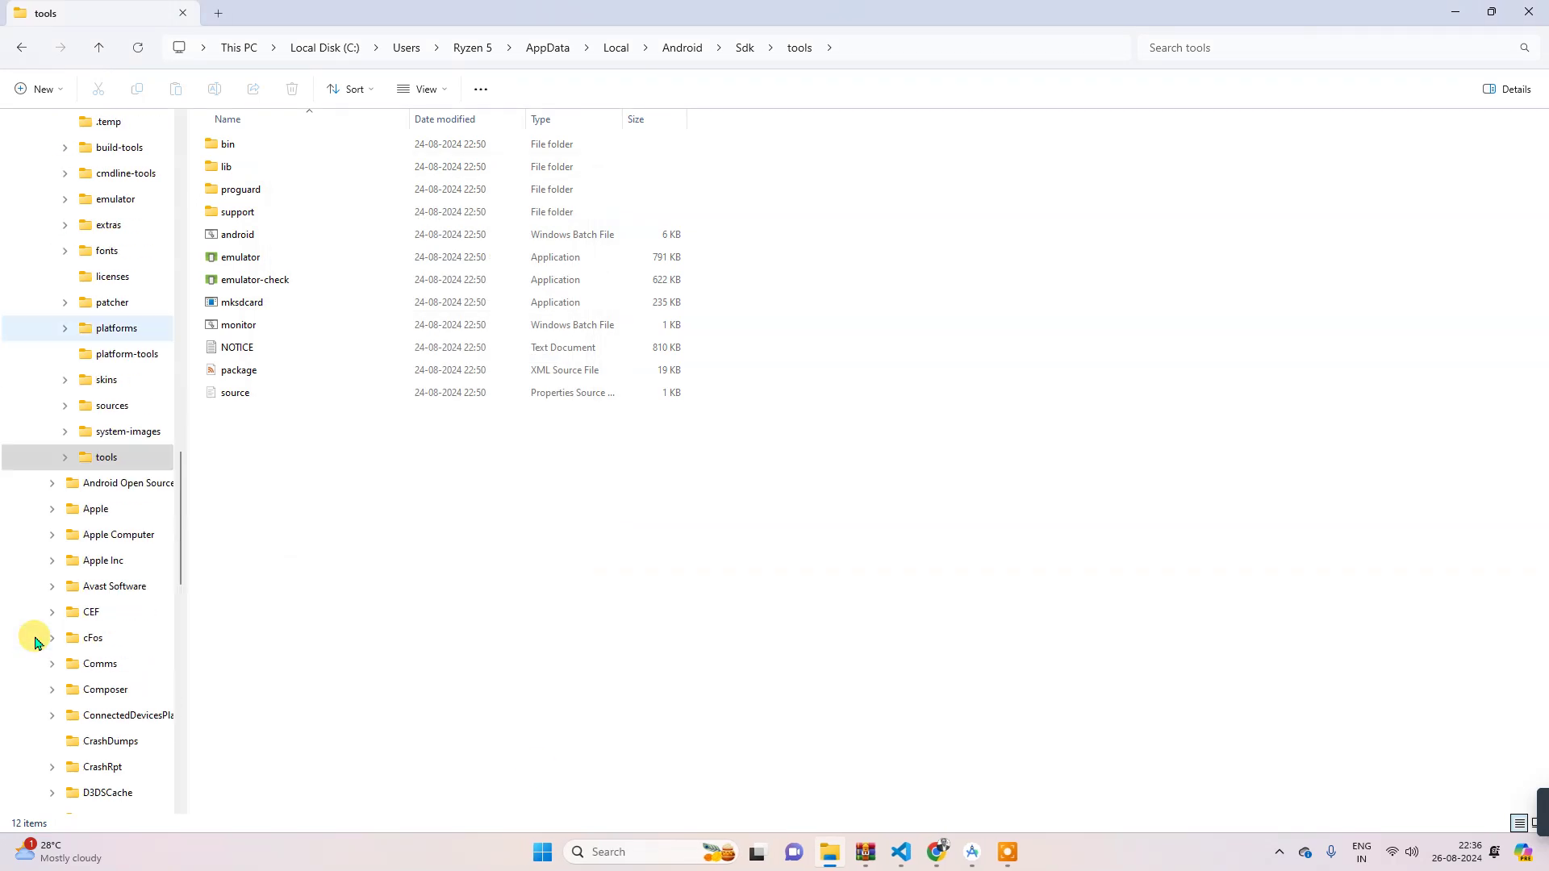
scroll(58, 662, down, 5)
scroll(57, 662, down, 6)
scroll(52, 654, up, 15)
scroll(52, 654, up, 15)
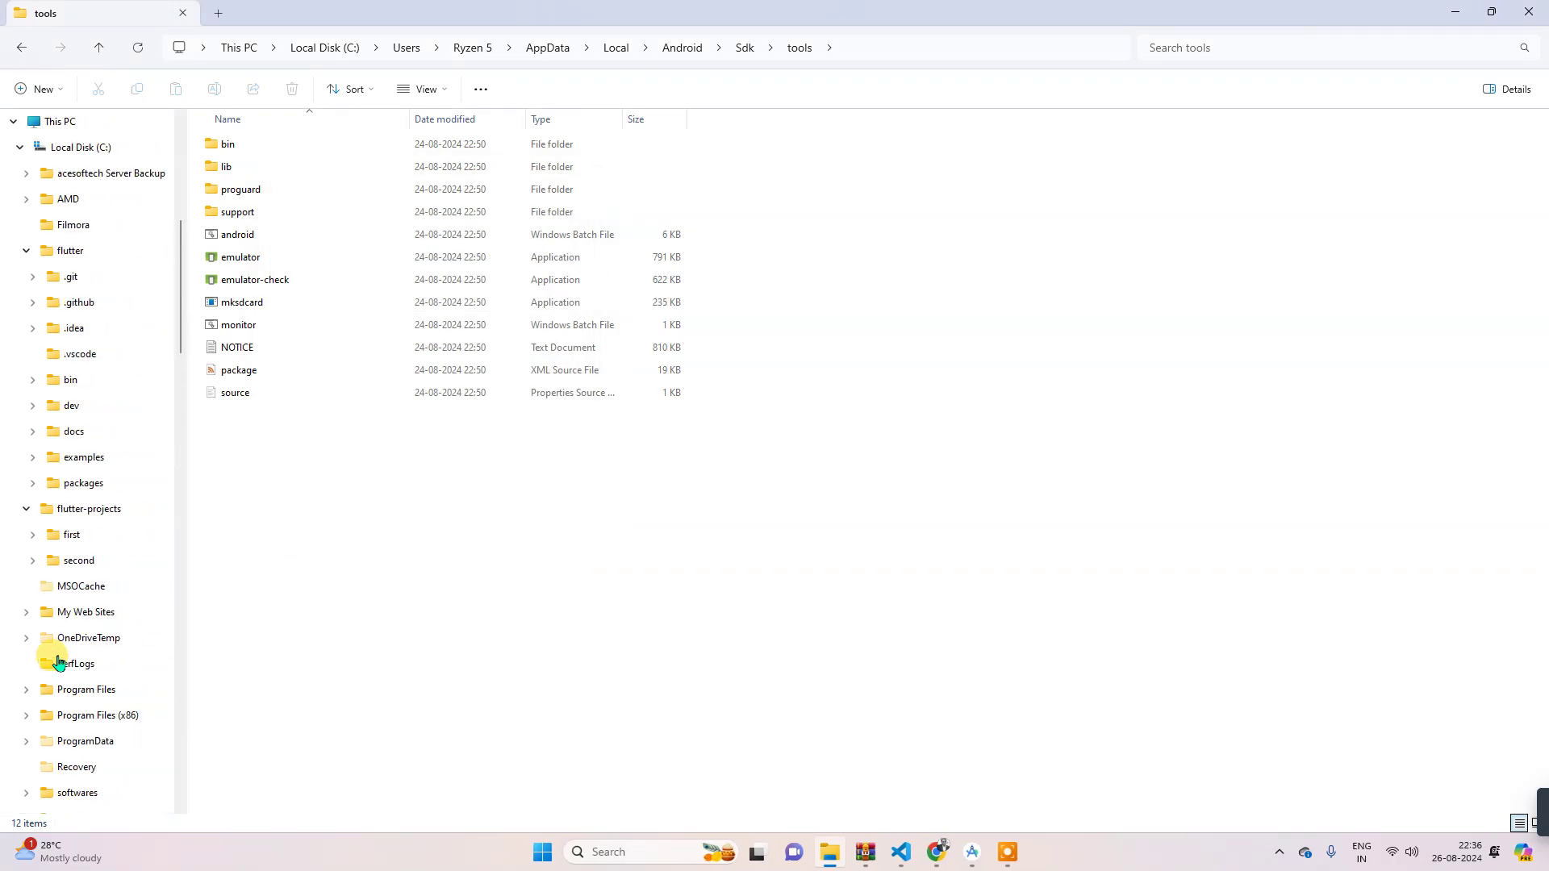
scroll(52, 654, up, 6)
Step: Go to C:\flutter-projects\first\first and open a terminal there from the context menu
click(85, 515)
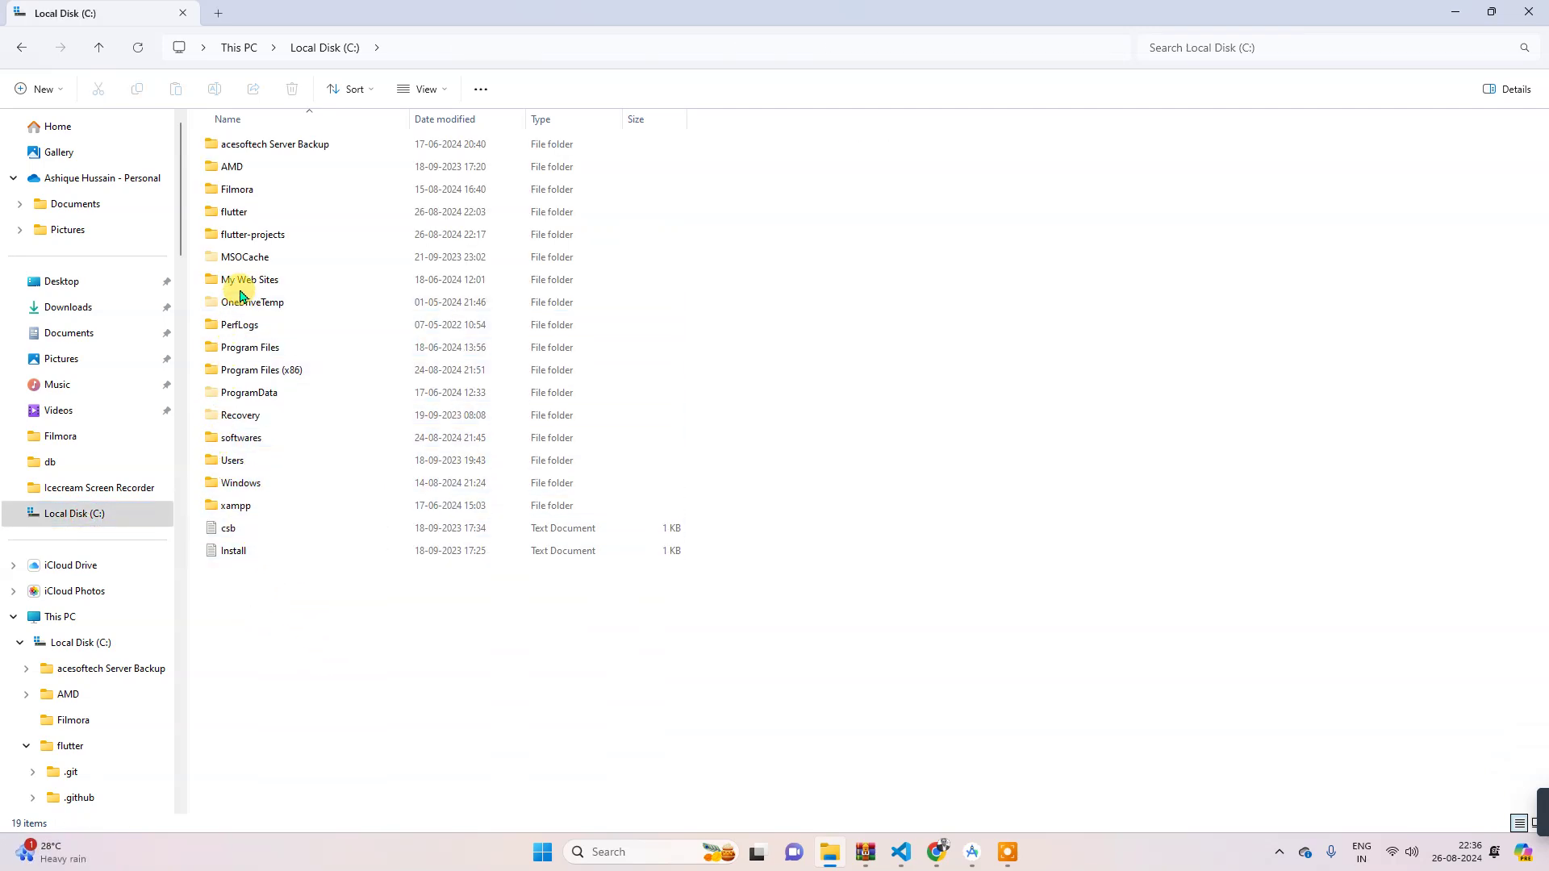
double_click(251, 234)
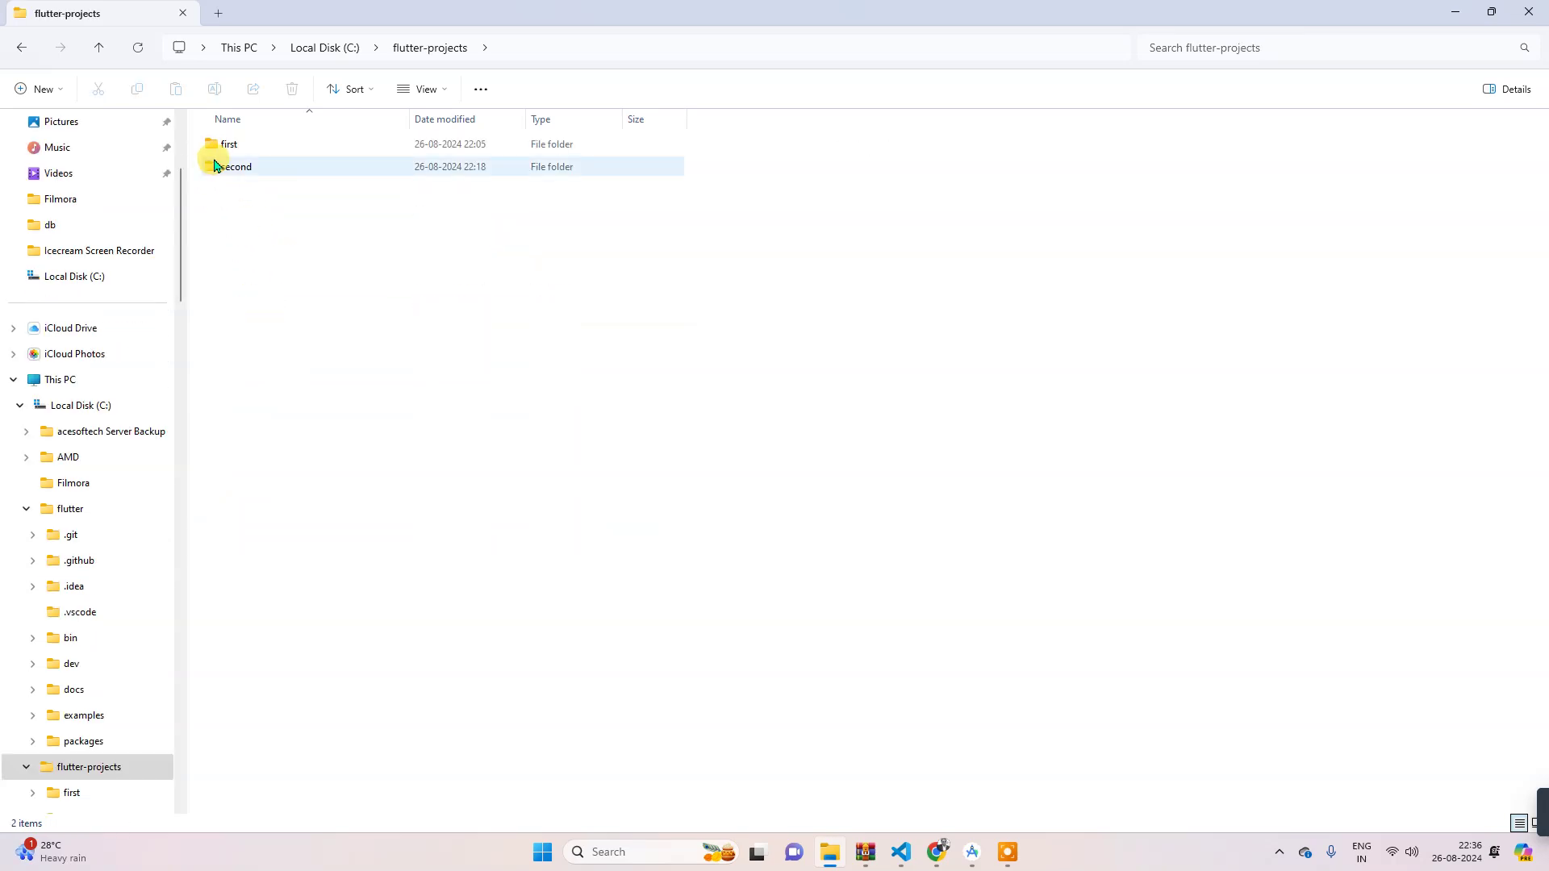
click(219, 146)
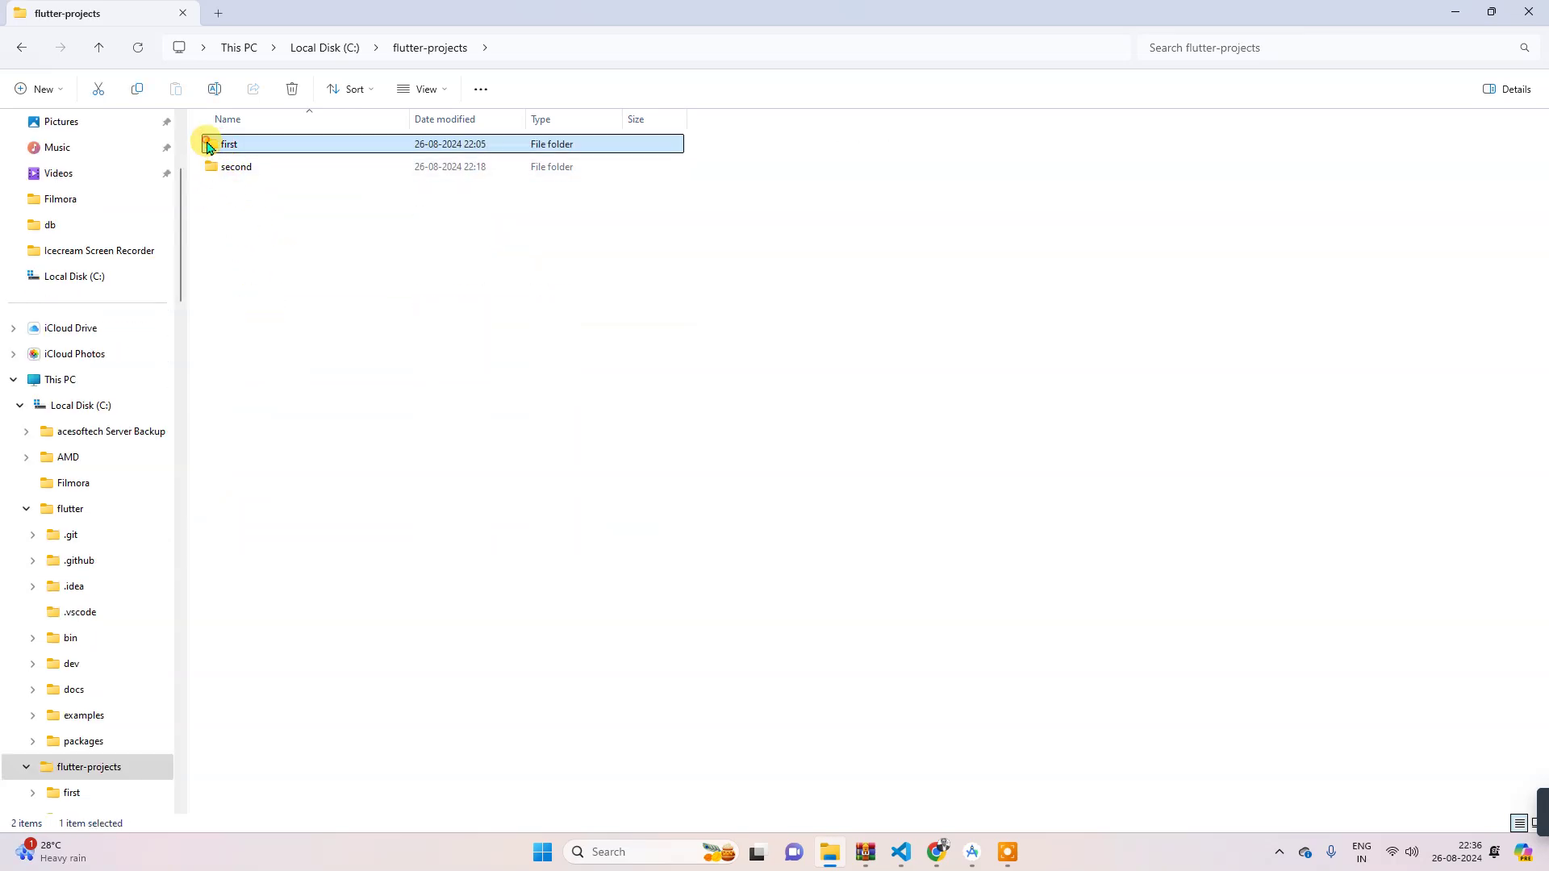
double_click(208, 146)
double_click(225, 146)
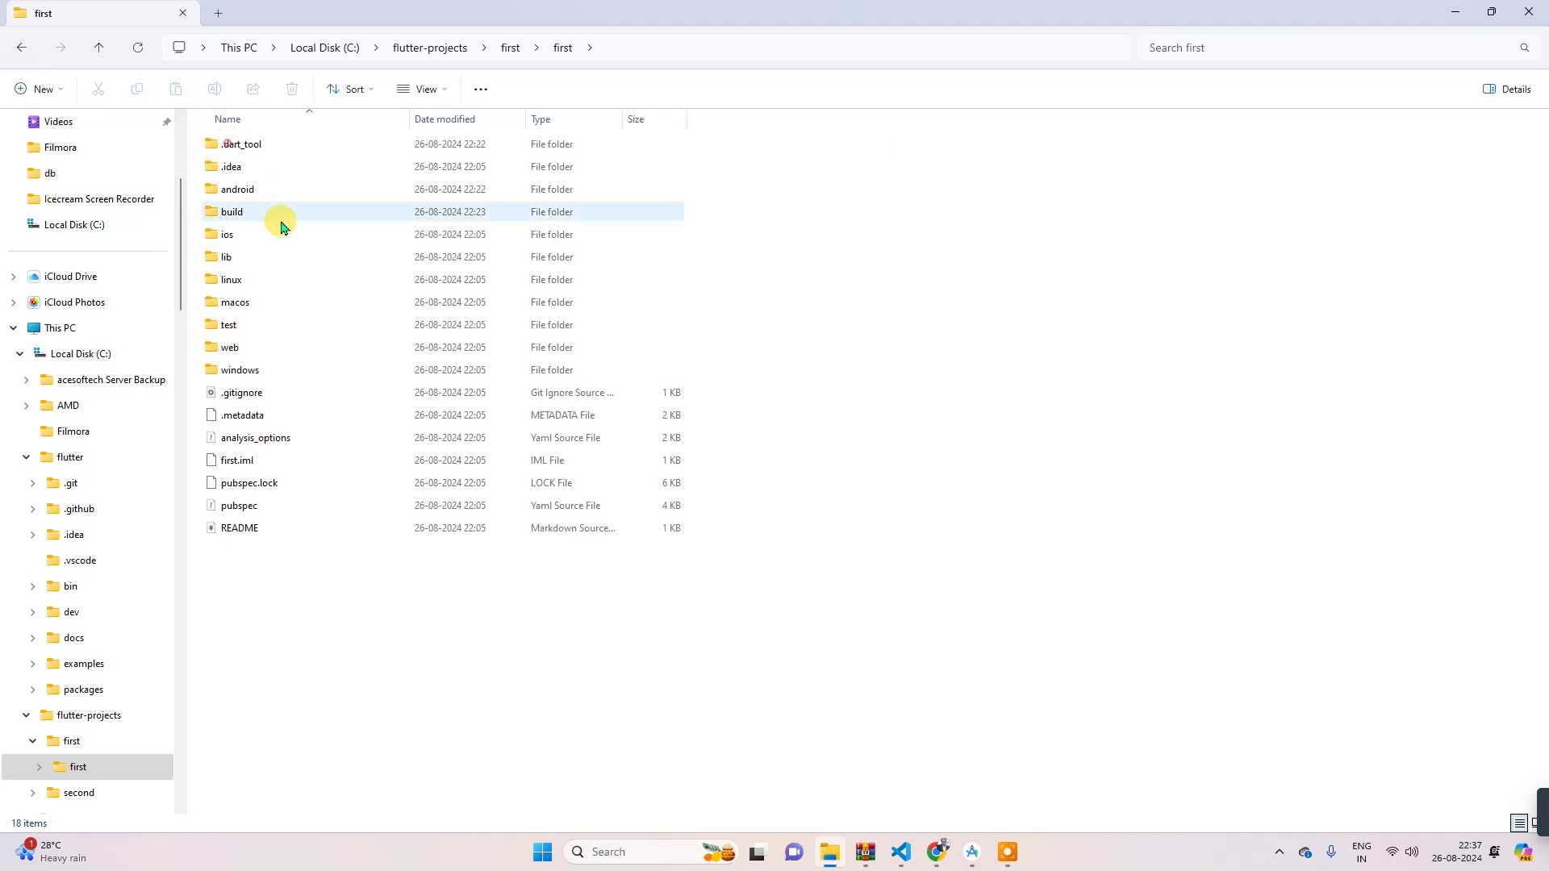
right_click(300, 638)
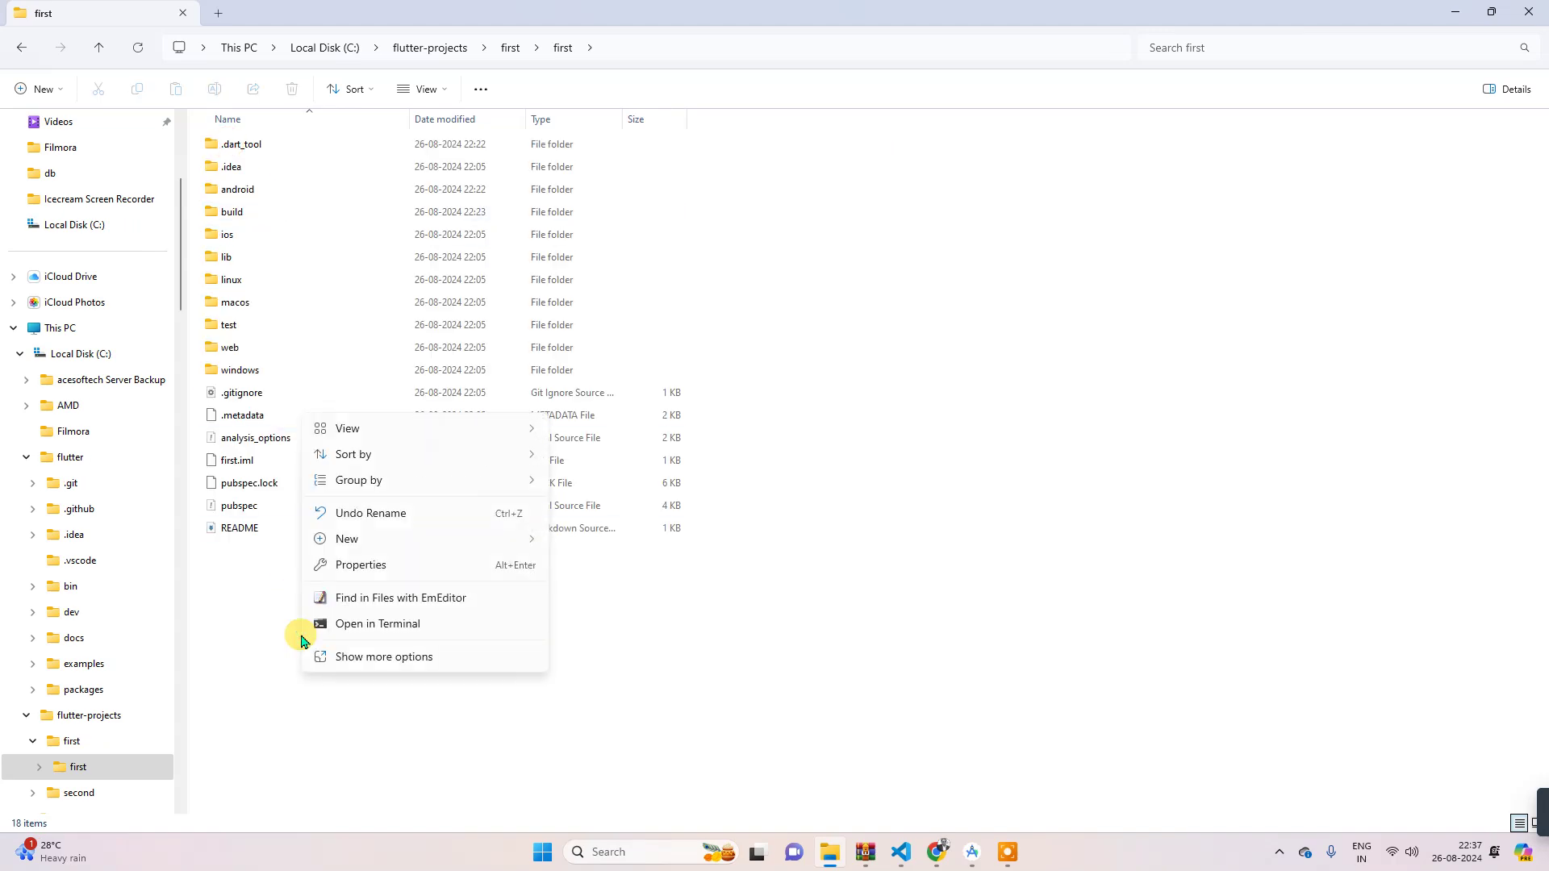
click(375, 626)
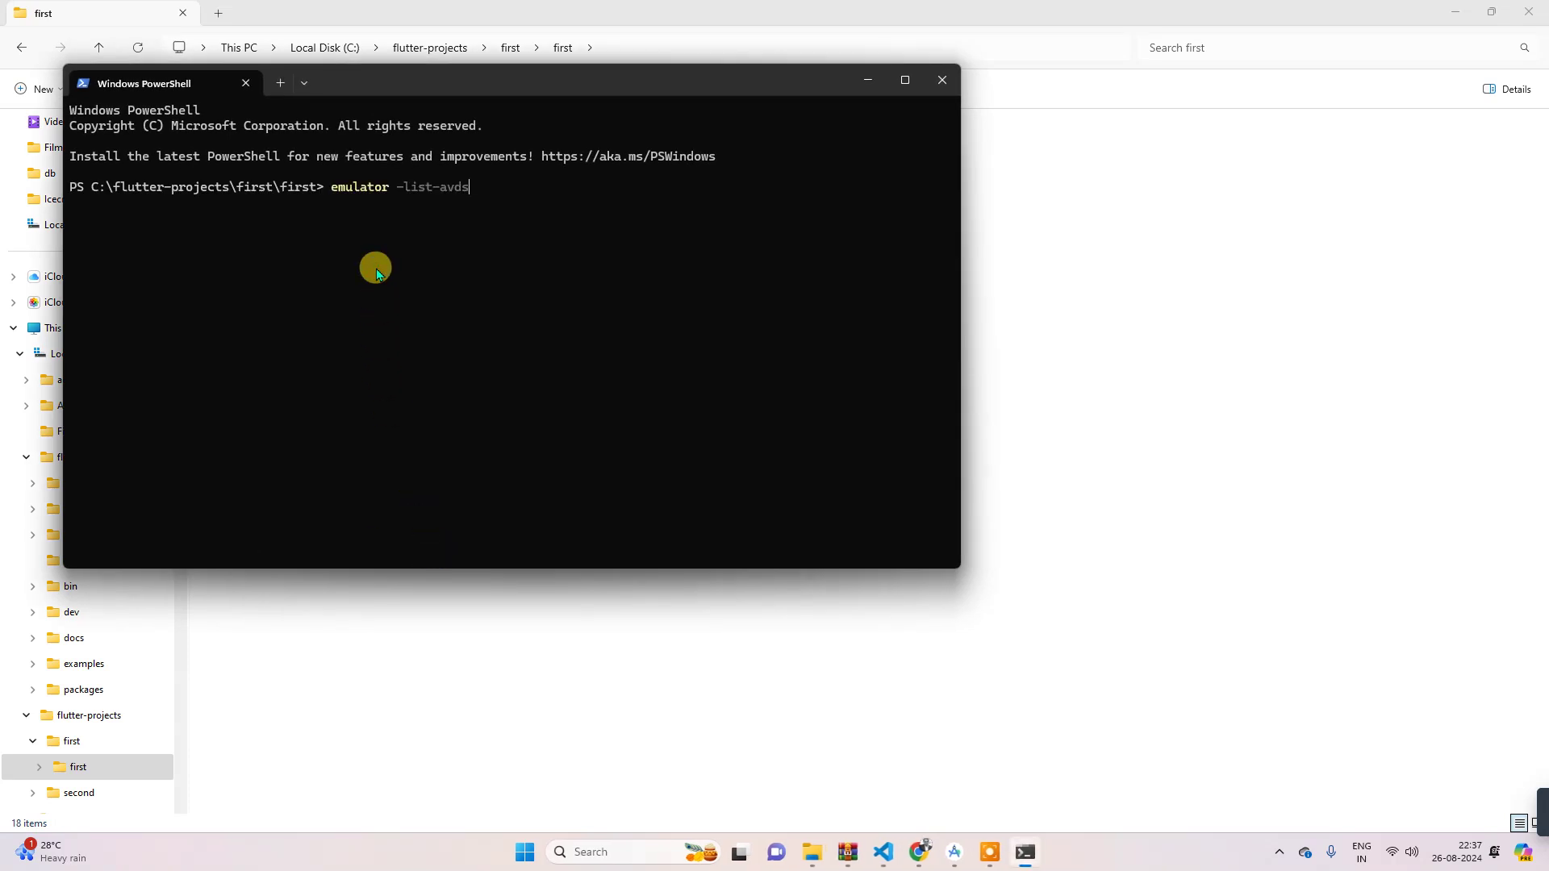
text(emulator -list-avds)
Step: Run 'emulator -list-avds' to list Pixel_5_API_34, then bring Android Studio forward
key(Return)
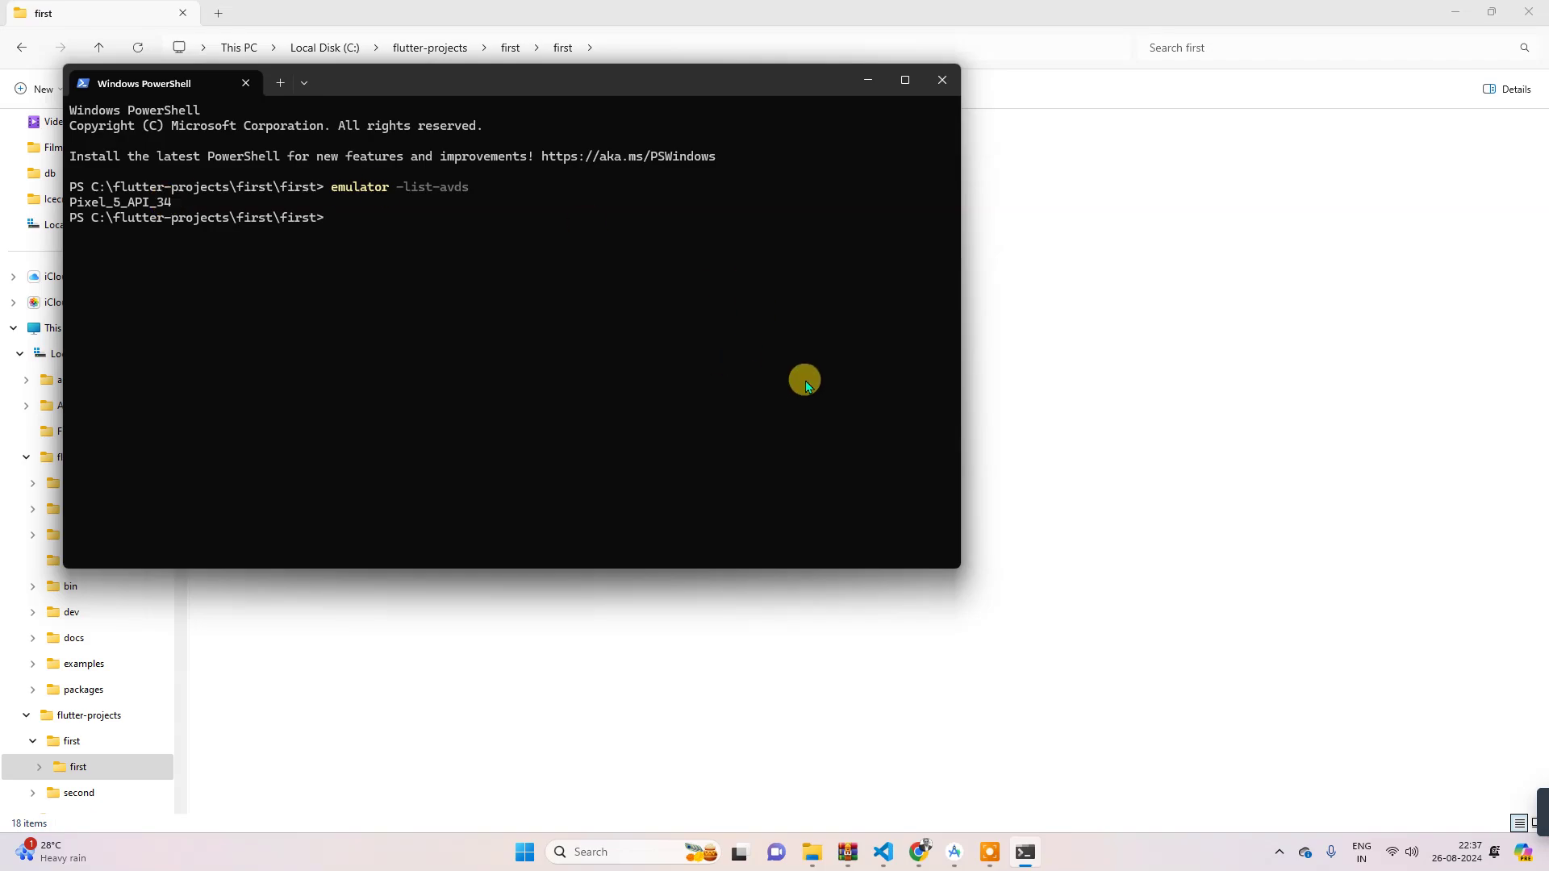
click(950, 850)
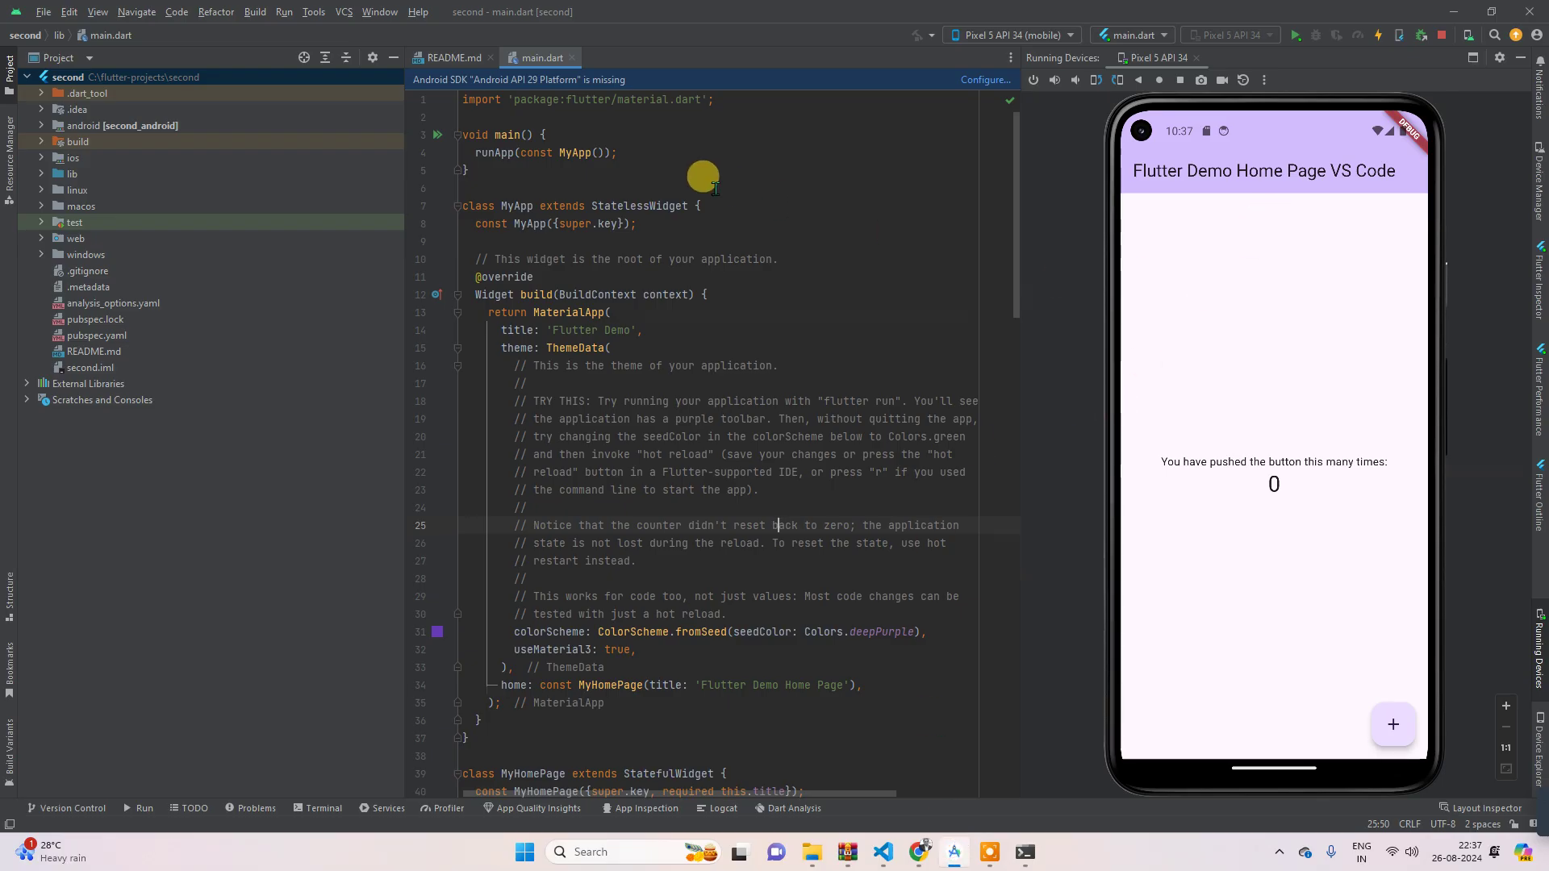
Step: Confirm Pixel 5 API 34 appears in Android Studio's Device Manager, then return to PowerShell
click(1465, 36)
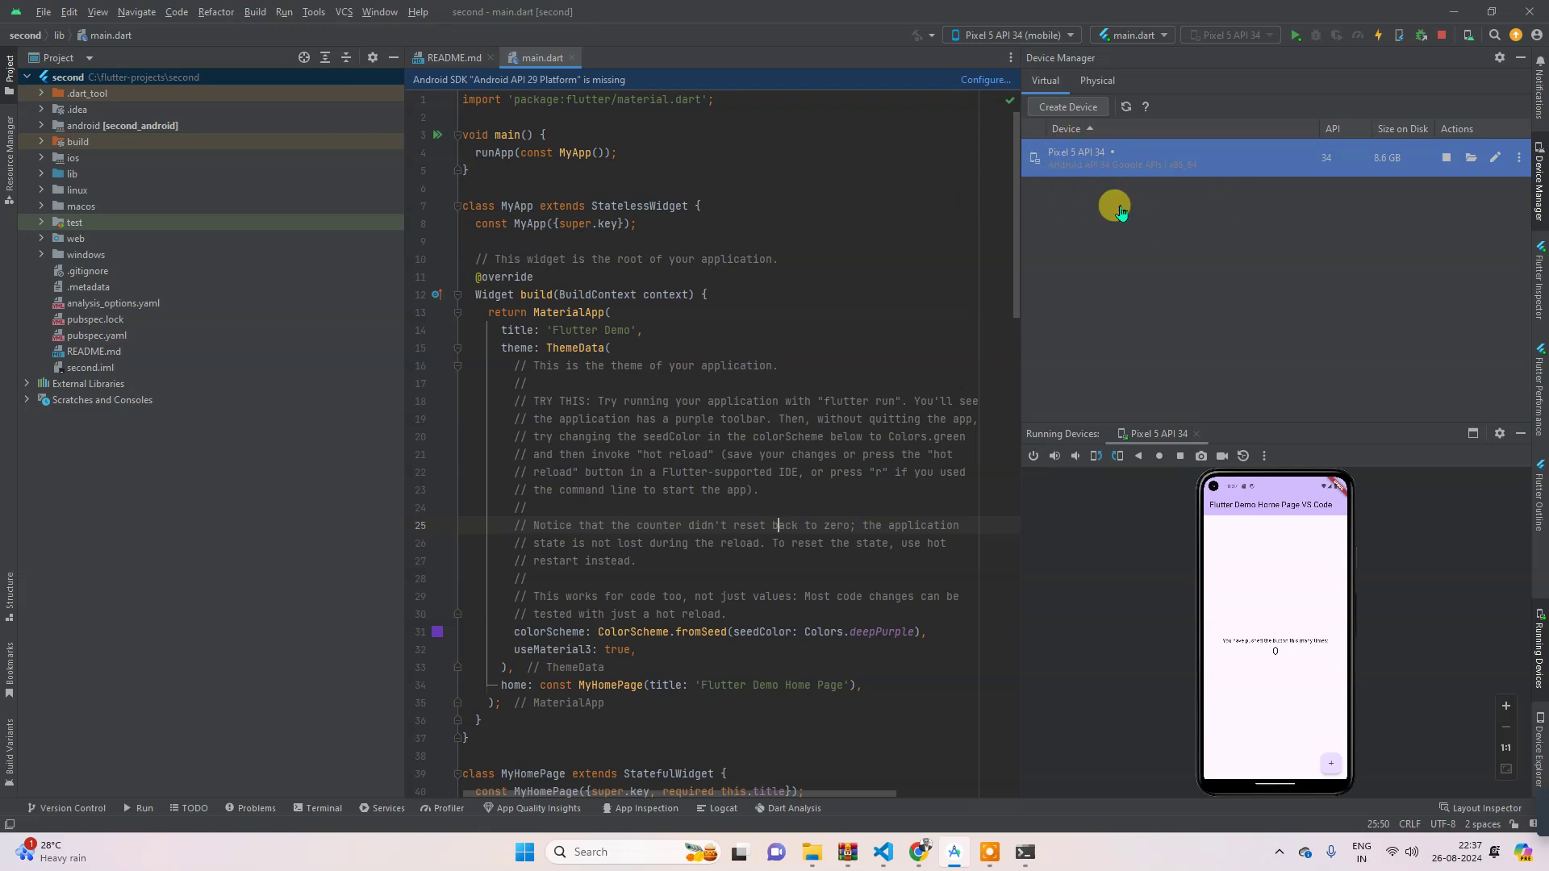
click(1025, 852)
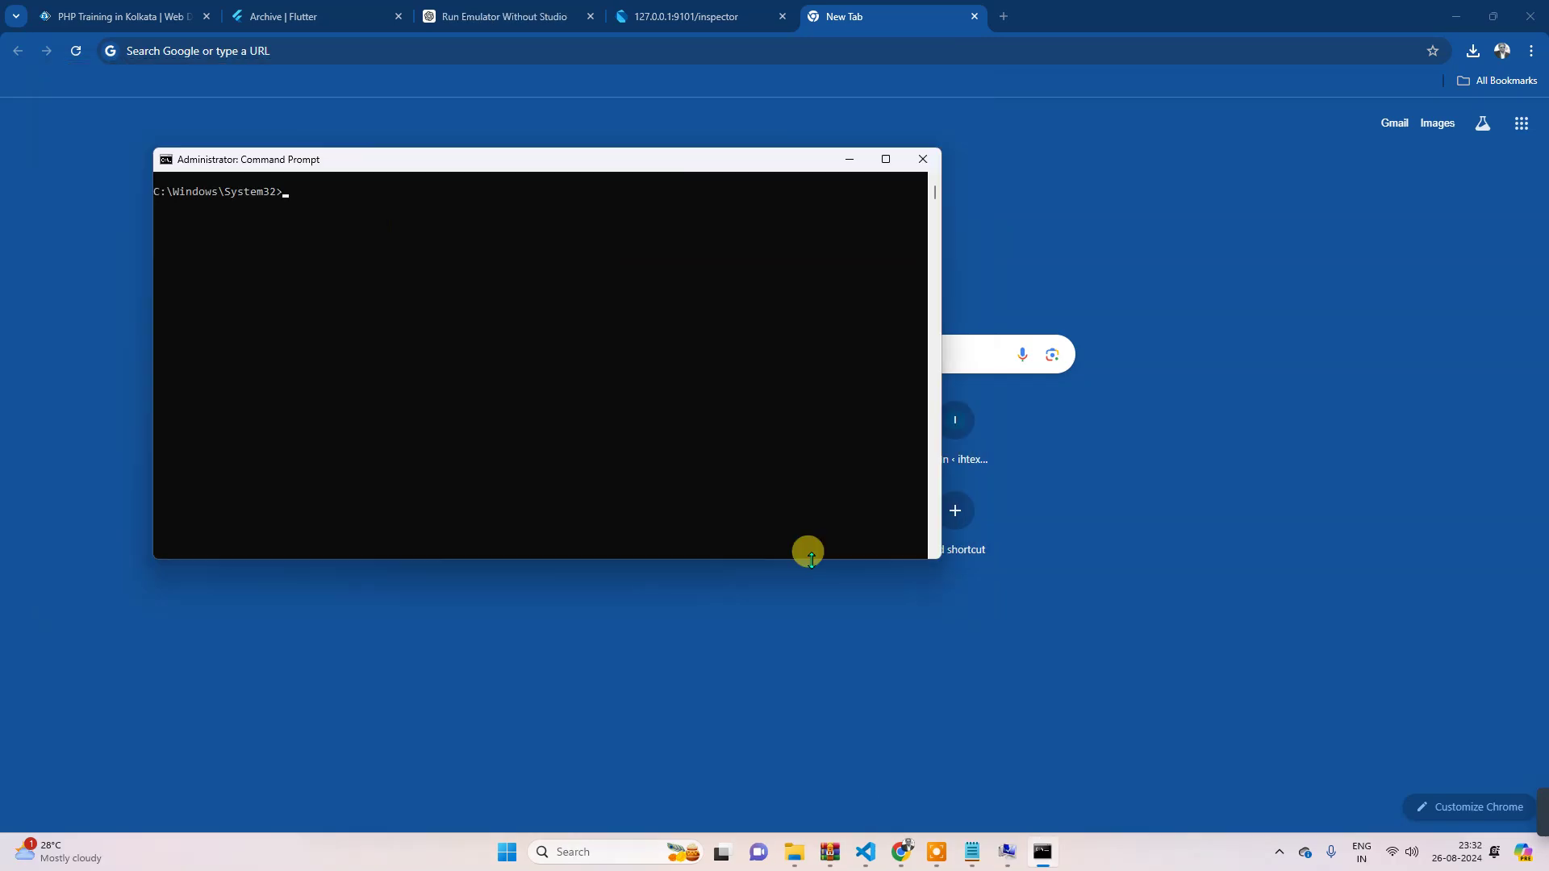
text(emulator -avd Pixel_5_API_34)
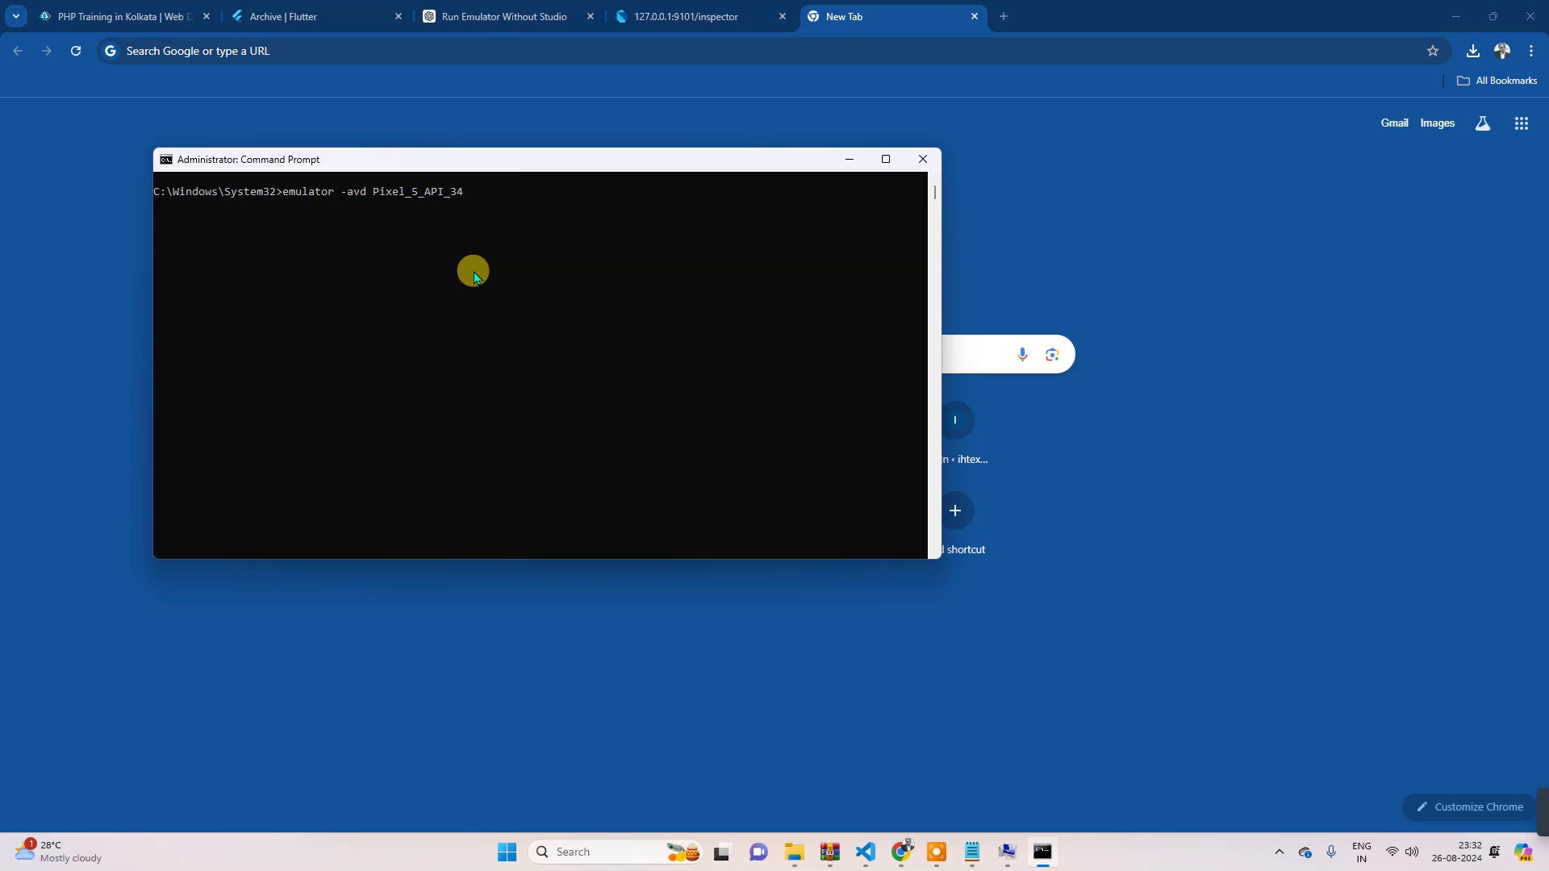
Step: Run 'emulator -avd Pixel_5_API_34' in the Administrator Command Prompt
key(Return)
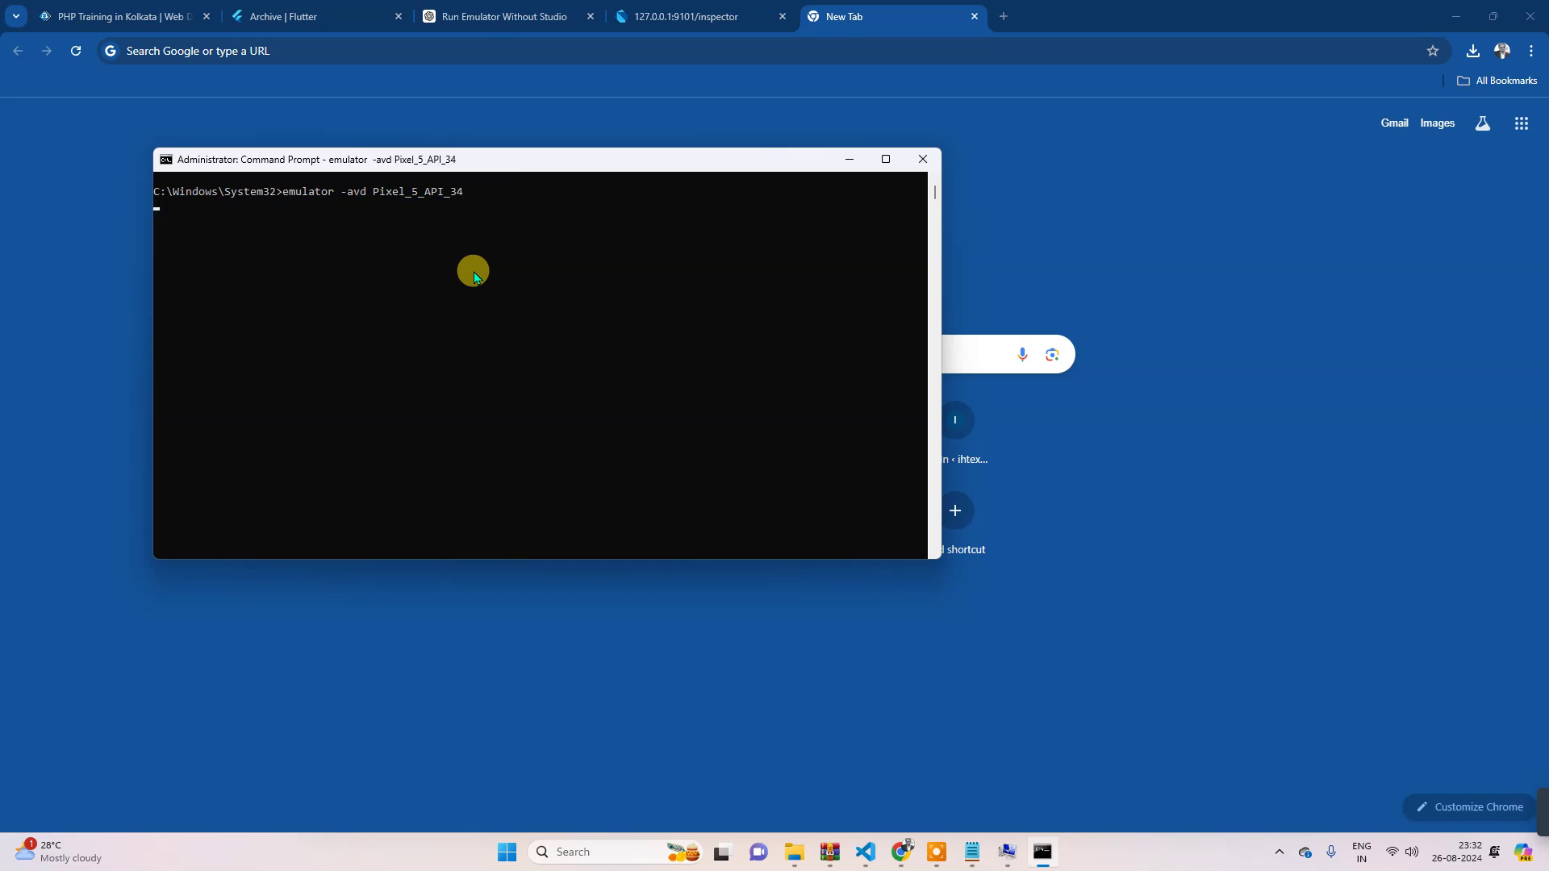